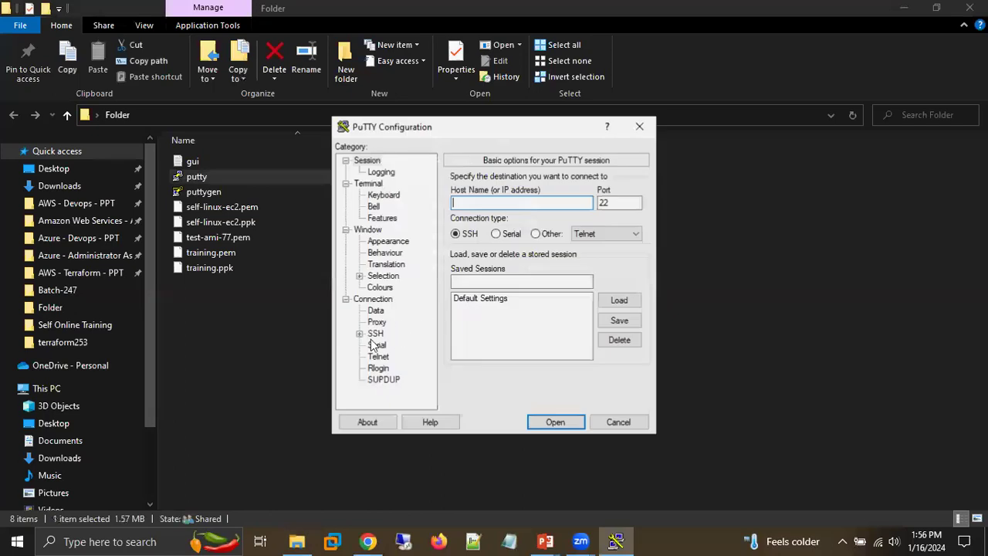
Select self-linux-ec2.ppk as the private key file for the session's SSH authentication credentials.
{"action": "left_click", "coordinate": [358, 333]}
{"action": "left_click", "coordinate": [373, 345]}
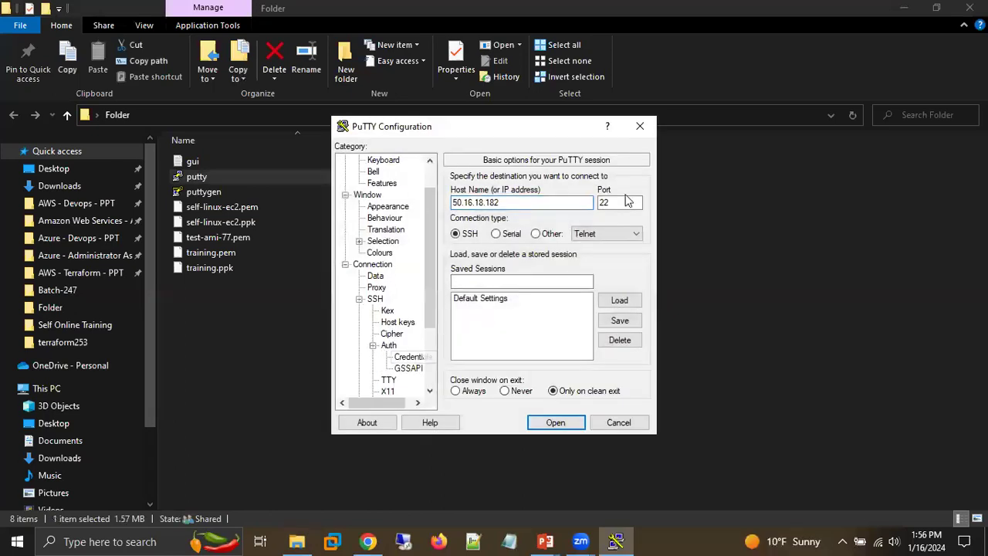
{"action": "left_click", "coordinate": [409, 357]}
{"action": "left_click", "coordinate": [618, 204]}
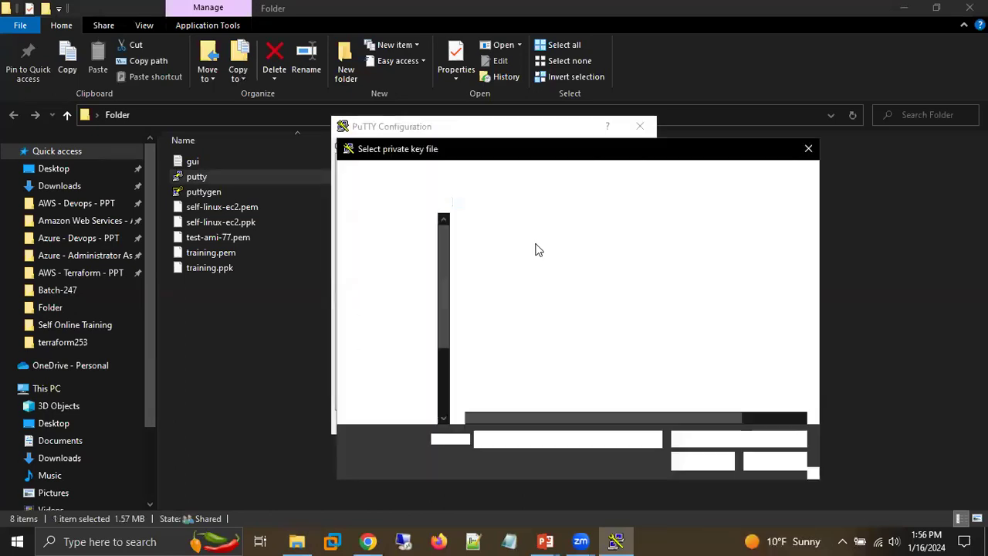
{"action": "left_click", "coordinate": [514, 244]}
{"action": "key", "text": "Return"}
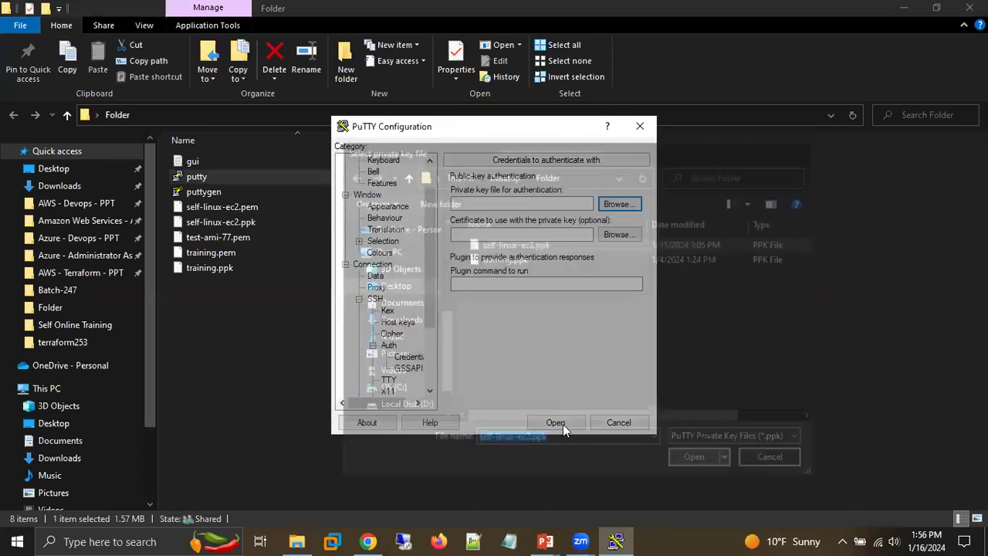
Open the SSH session and log in as ec2-user.
{"action": "left_click", "coordinate": [561, 424]}
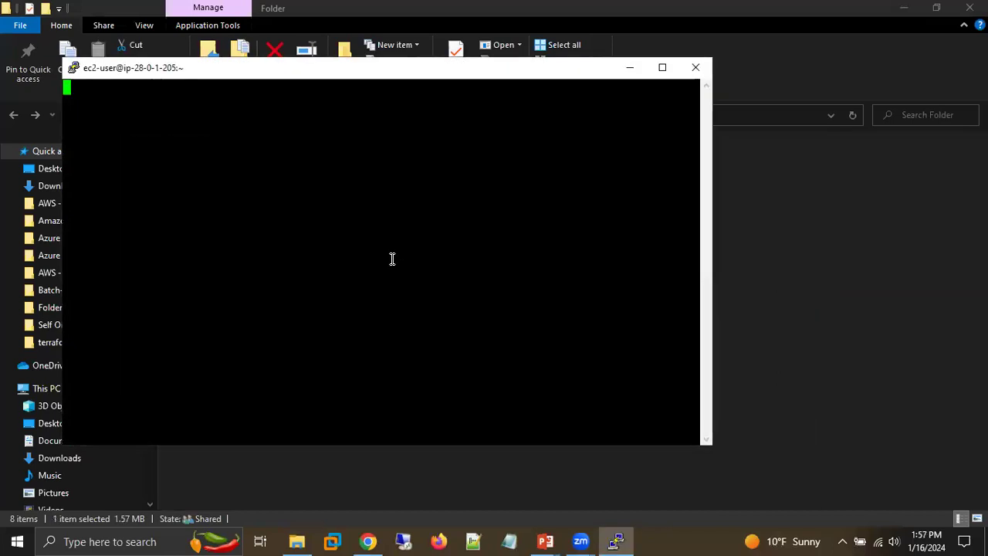
{"action": "type", "text": "ec2-"}
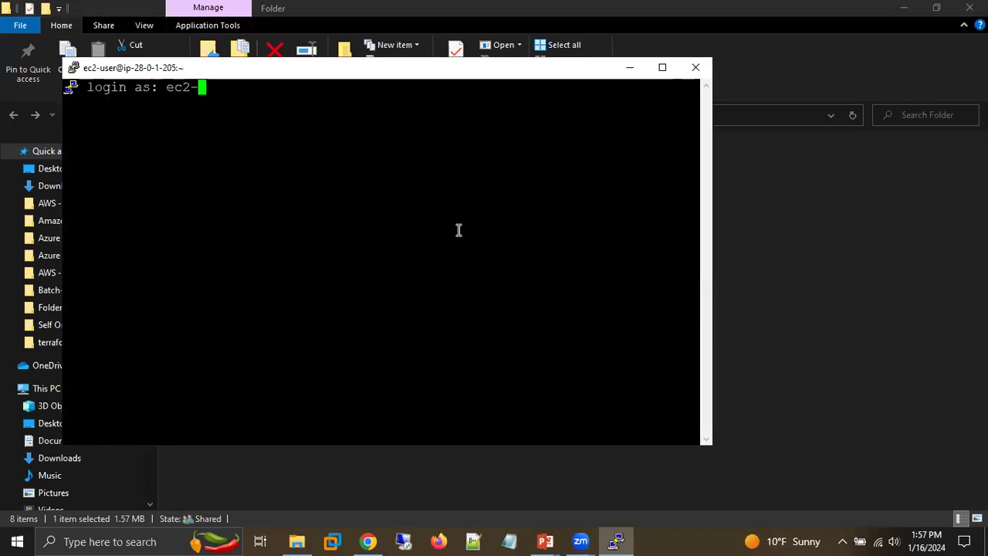
{"action": "type", "text": "user"}
{"action": "key", "text": "Return"}
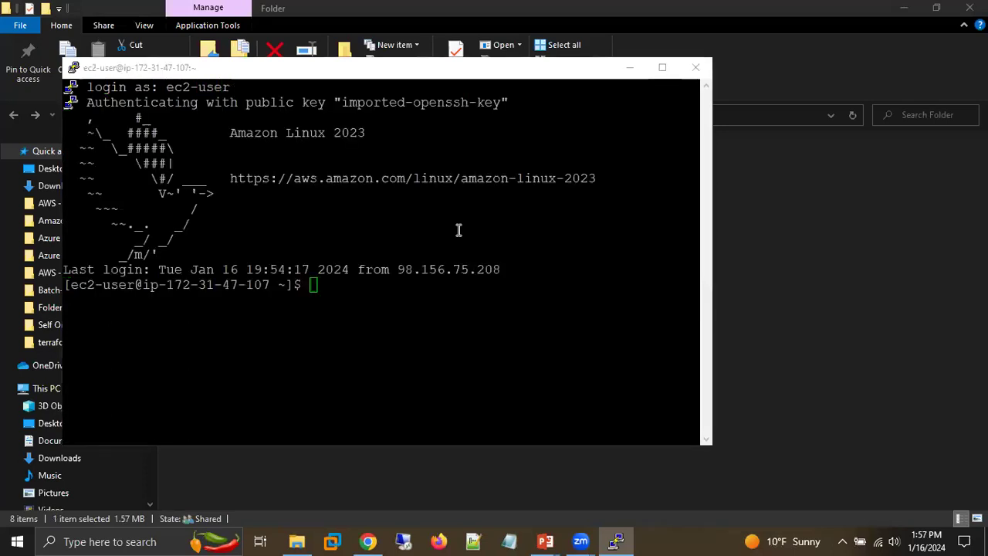
Create empty files file1 and file2 in the home directory with touch, and list the directory with ls.
{"action": "left_click", "coordinate": [392, 330]}
{"action": "type", "text": "t"}
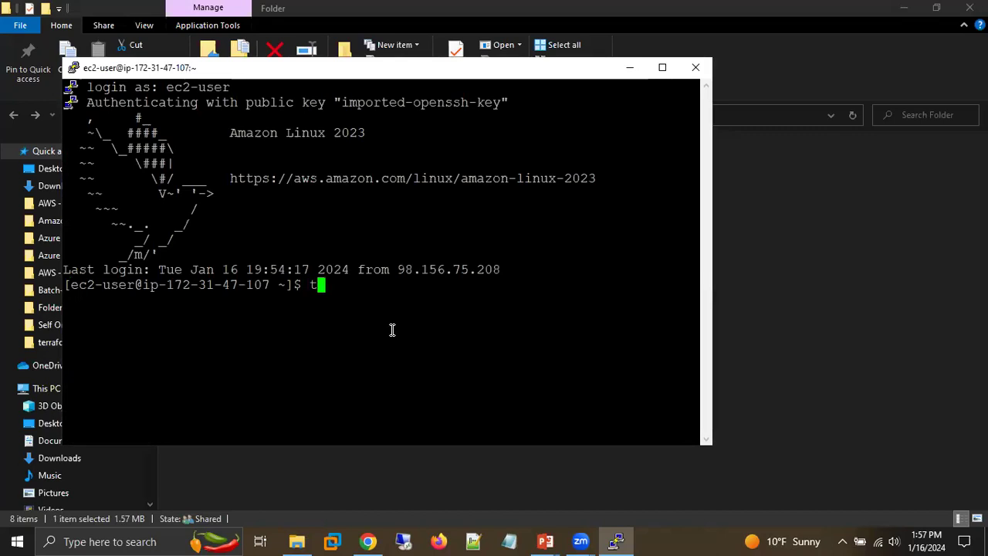
{"action": "type", "text": "ouch file1 file2"}
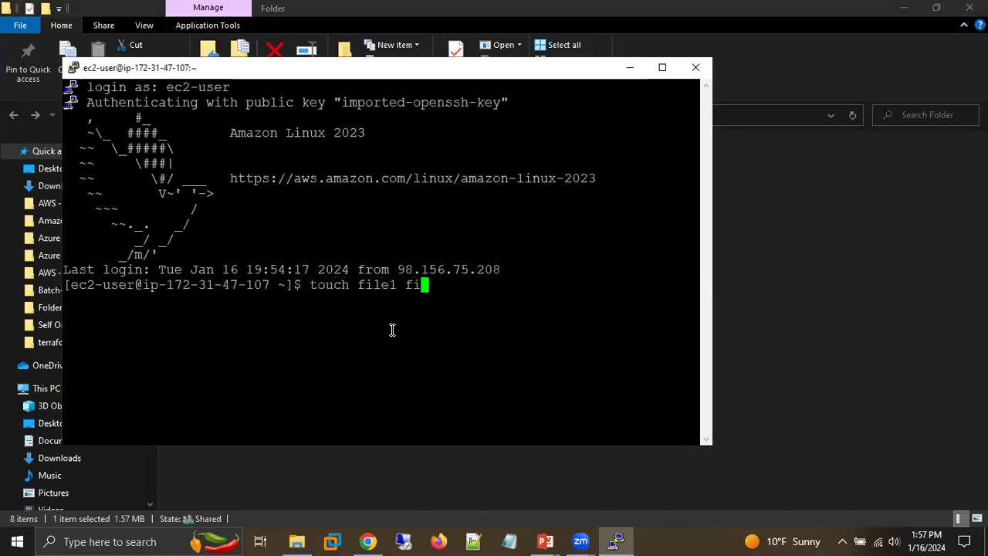
{"action": "key", "text": "Return"}
{"action": "type", "text": "ls"}
{"action": "key", "text": "Return"}
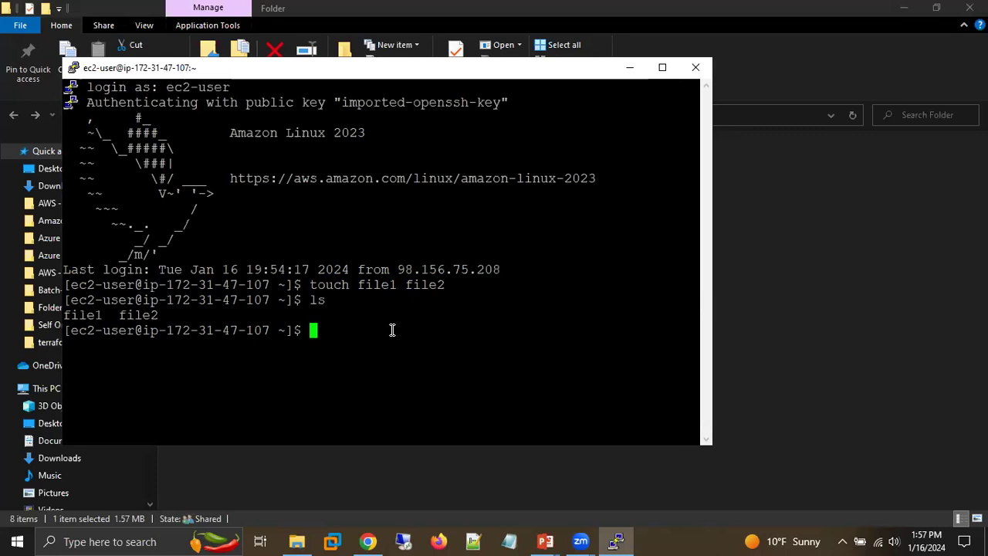
{"action": "left_click_drag", "start_coordinate": [422, 60], "coordinate": [456, 86]}
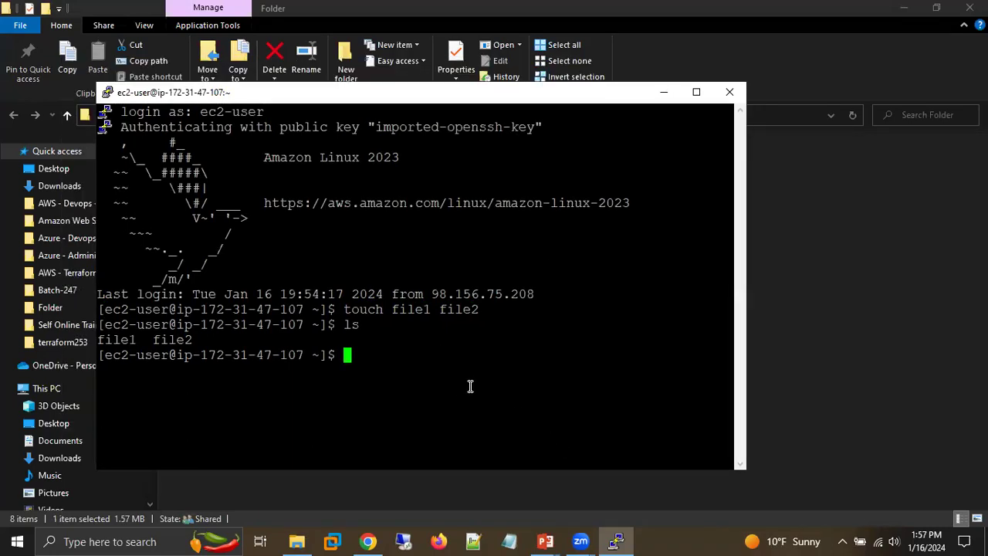
In Chrome, copy the /dev/xvda volume ID from the Replace-Root-Volume instance's storage details, and paste it into Notepad followed by "--".
{"action": "left_click", "coordinate": [368, 542]}
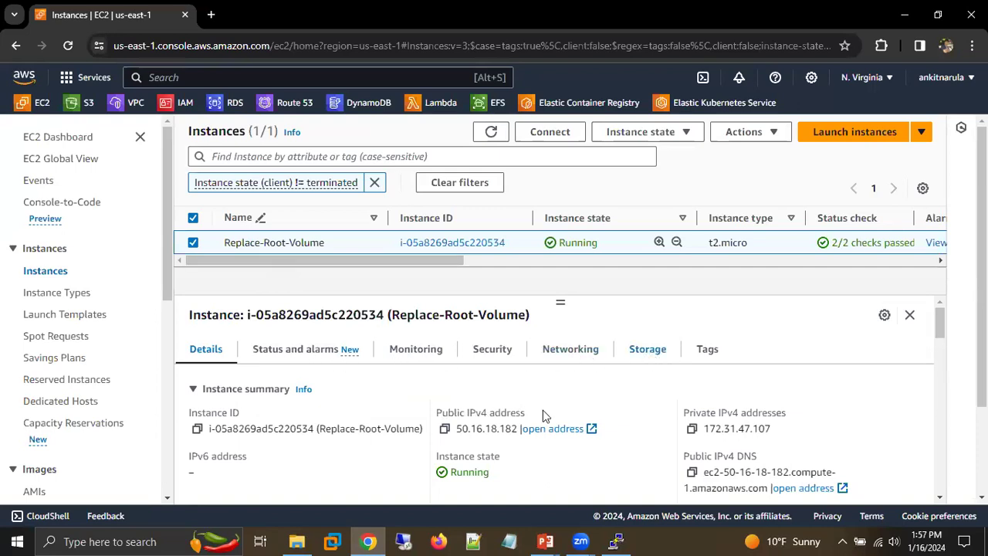
{"action": "left_click", "coordinate": [647, 349]}
{"action": "scroll", "coordinate": [309, 472], "scroll_direction": "down", "scroll_amount": 2}
{"action": "scroll", "coordinate": [276, 470], "scroll_direction": "up", "scroll_amount": 1}
{"action": "left_click_drag", "start_coordinate": [316, 472], "coordinate": [202, 472]}
{"action": "key", "text": "ctrl+c"}
{"action": "left_click", "coordinate": [508, 541]}
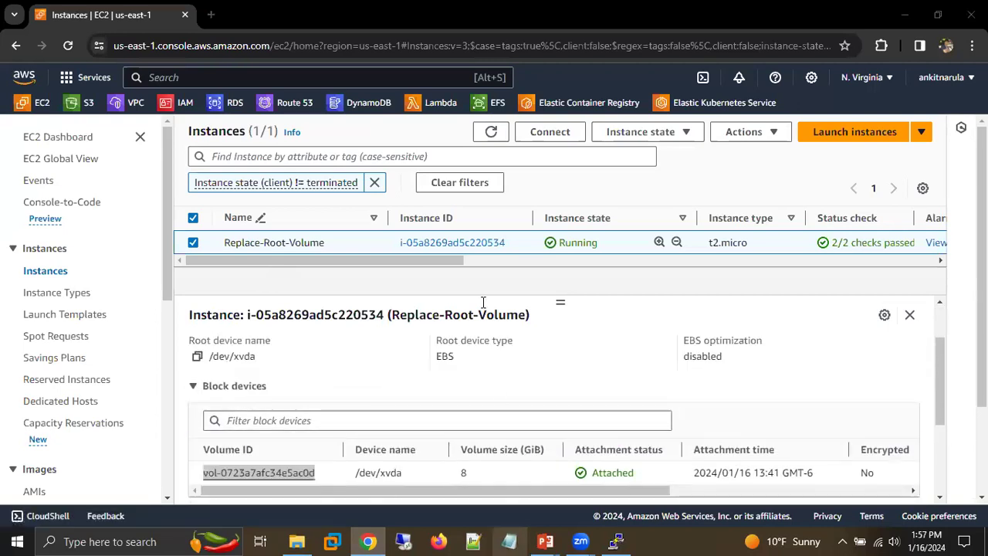
{"action": "key", "text": "ctrl+v"}
{"action": "type", "text": "--"}
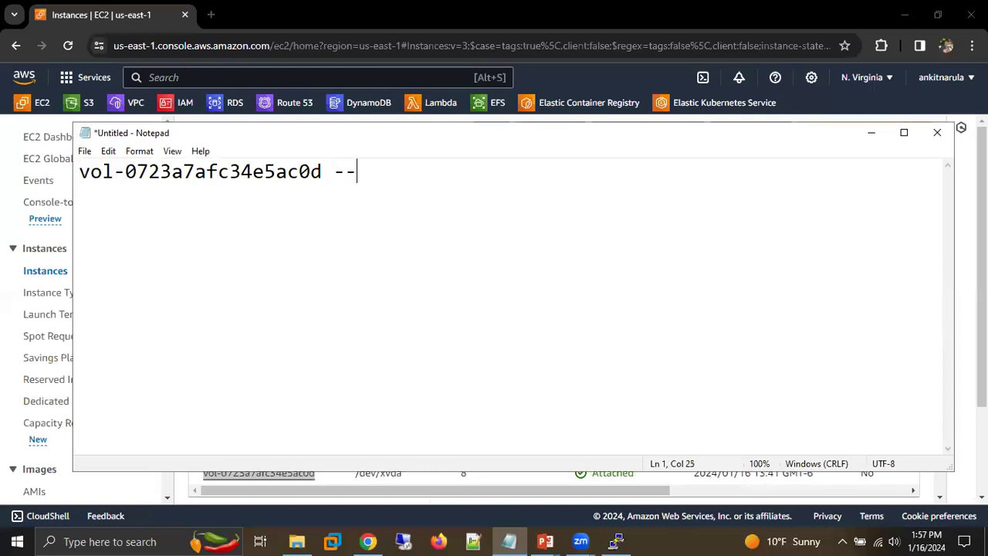
{"action": "left_click", "coordinate": [324, 172]}
{"action": "key", "text": "shift+Left"}
{"action": "key", "text": "shift+Left"}
{"action": "key", "text": "shift+Left"}
{"action": "key", "text": "shift+Left"}
{"action": "key", "text": "shift+Left"}
{"action": "key", "text": "shift+Left"}
{"action": "key", "text": "shift+Left"}
{"action": "key", "text": "shift+Left"}
{"action": "key", "text": "shift+Left"}
{"action": "key", "text": "shift+Left"}
{"action": "key", "text": "shift+Left"}
{"action": "key", "text": "shift+Left"}
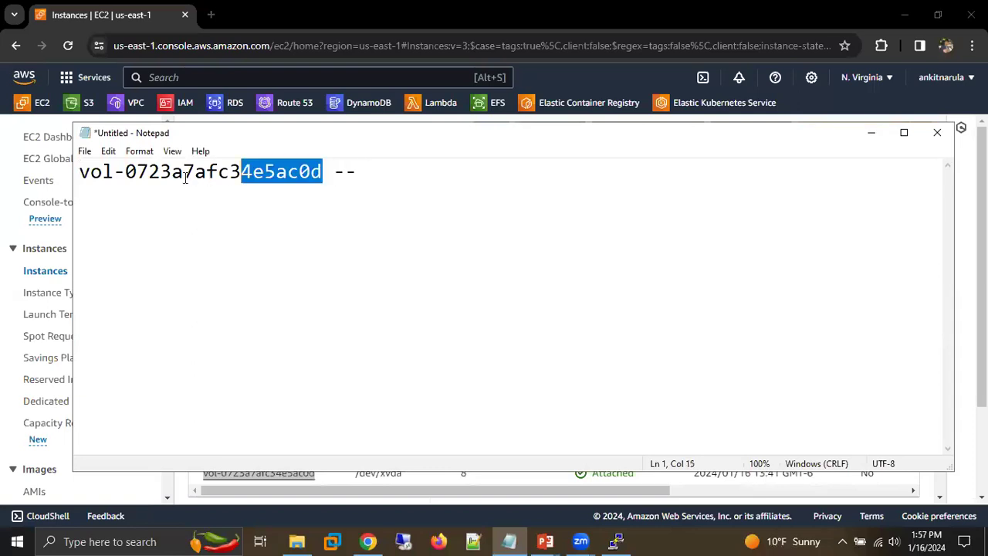
{"action": "left_click", "coordinate": [331, 199]}
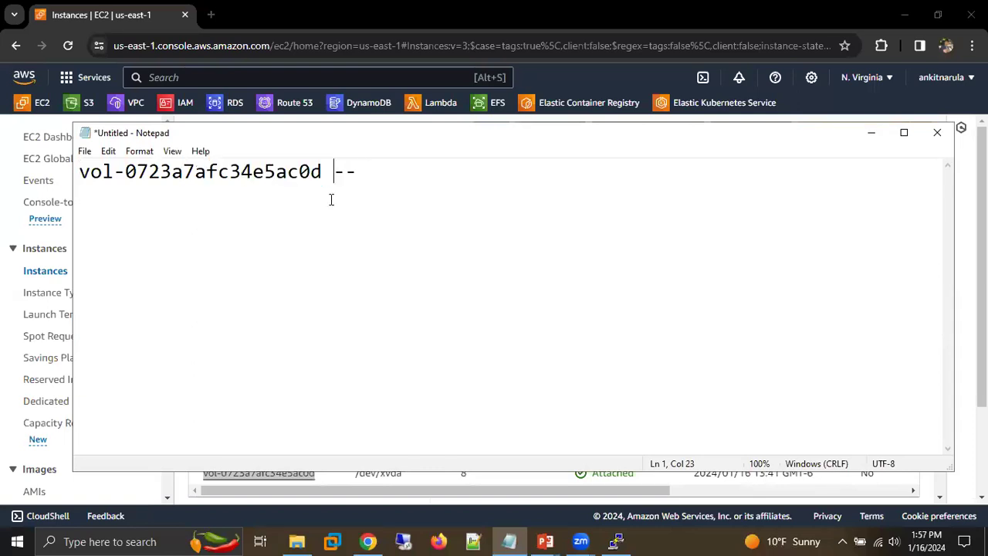
Return to the instance's storage details in Chrome and open the root volume replacement form from the recent replacement tasks section.
{"action": "left_click", "coordinate": [872, 135]}
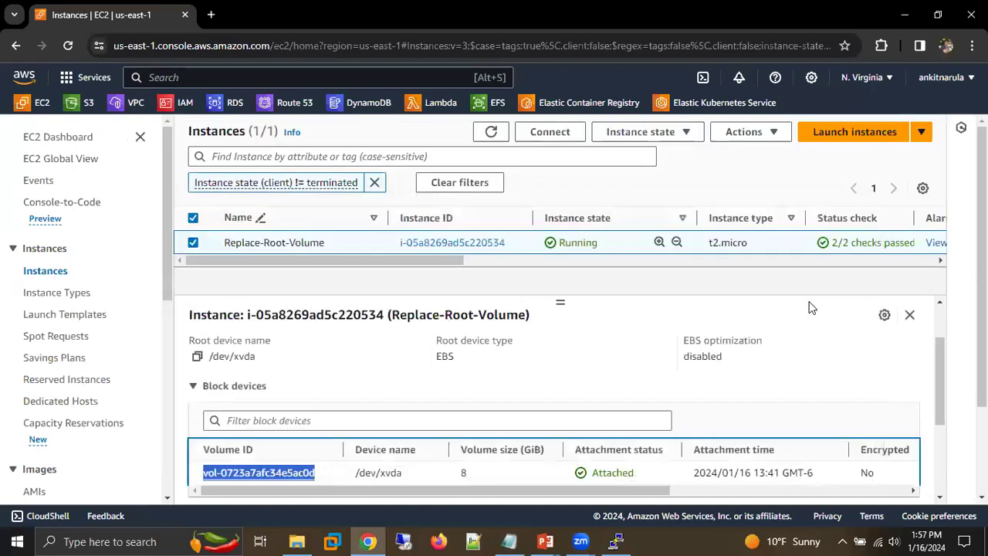
{"action": "scroll", "coordinate": [814, 328], "scroll_direction": "down", "scroll_amount": 2}
{"action": "scroll", "coordinate": [555, 417], "scroll_direction": "up", "scroll_amount": 1}
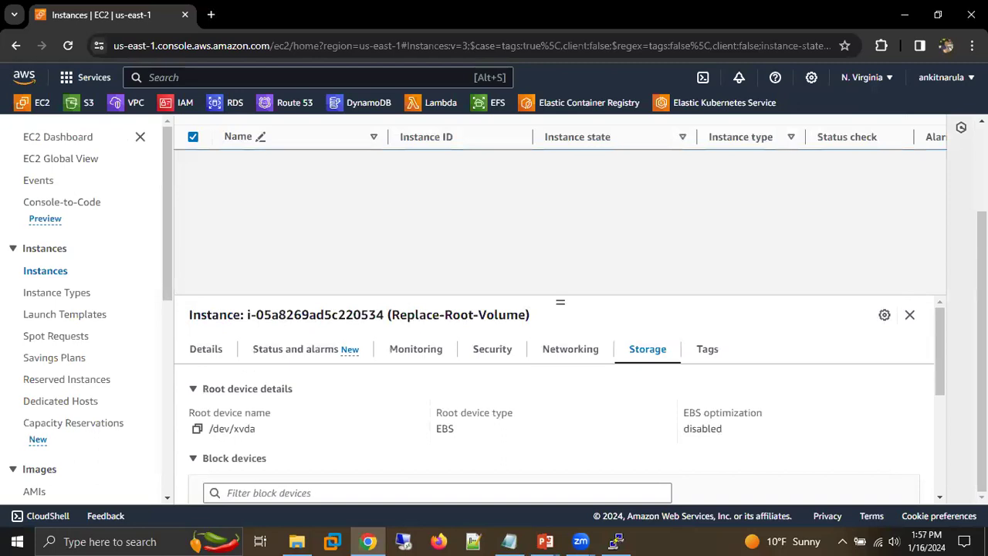
{"action": "left_click_drag", "start_coordinate": [939, 349], "coordinate": [936, 380]}
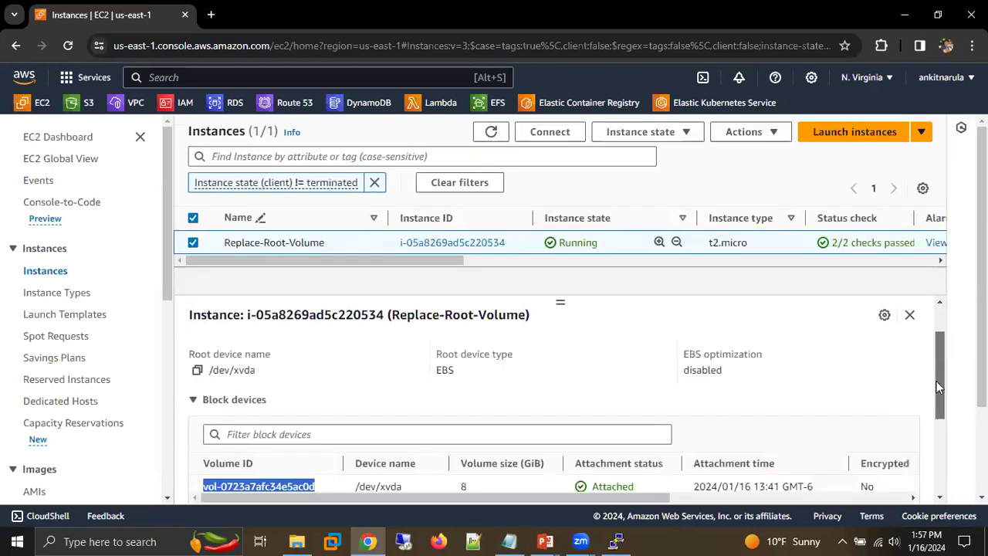
{"action": "scroll", "coordinate": [932, 415], "scroll_direction": "down", "scroll_amount": 3}
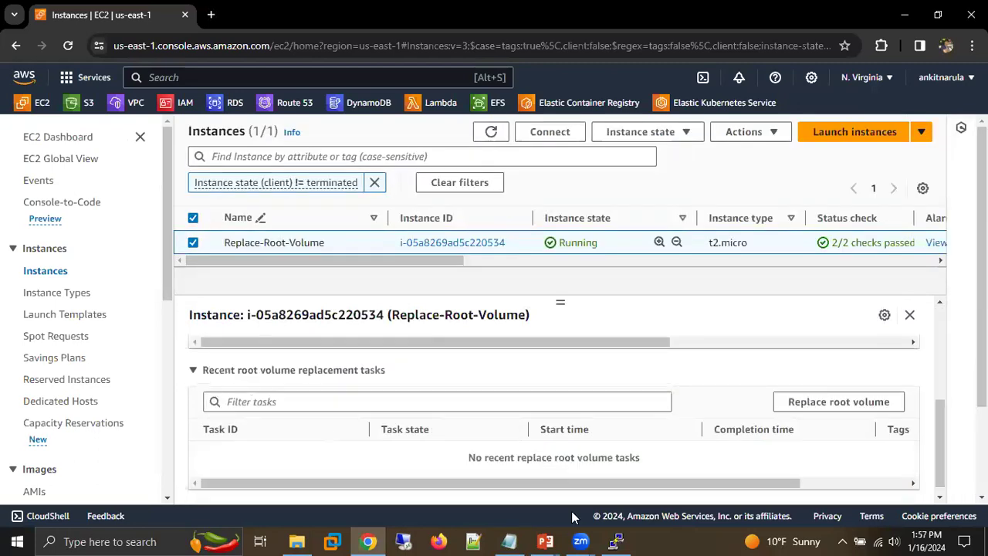
{"action": "left_click_drag", "start_coordinate": [463, 468], "coordinate": [642, 461]}
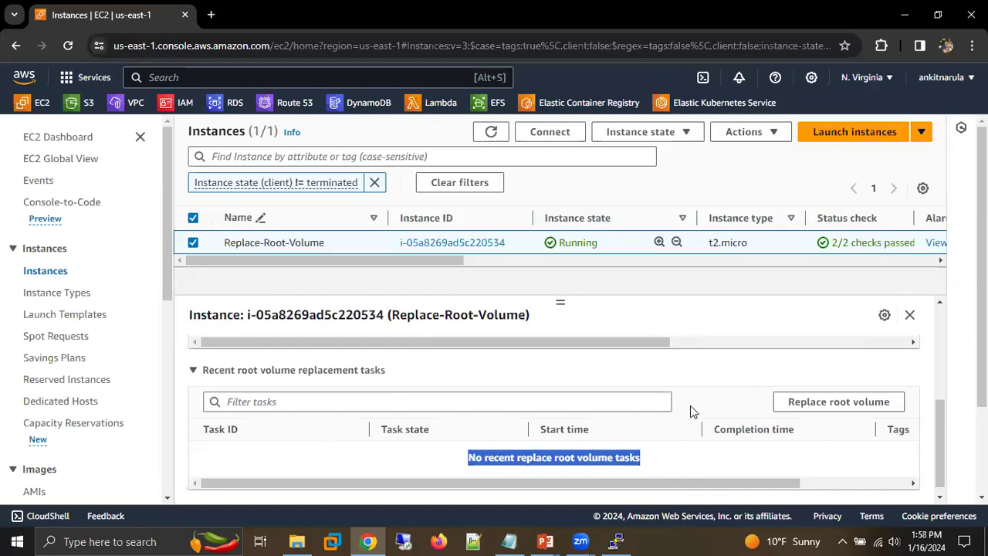
{"action": "left_click", "coordinate": [828, 403]}
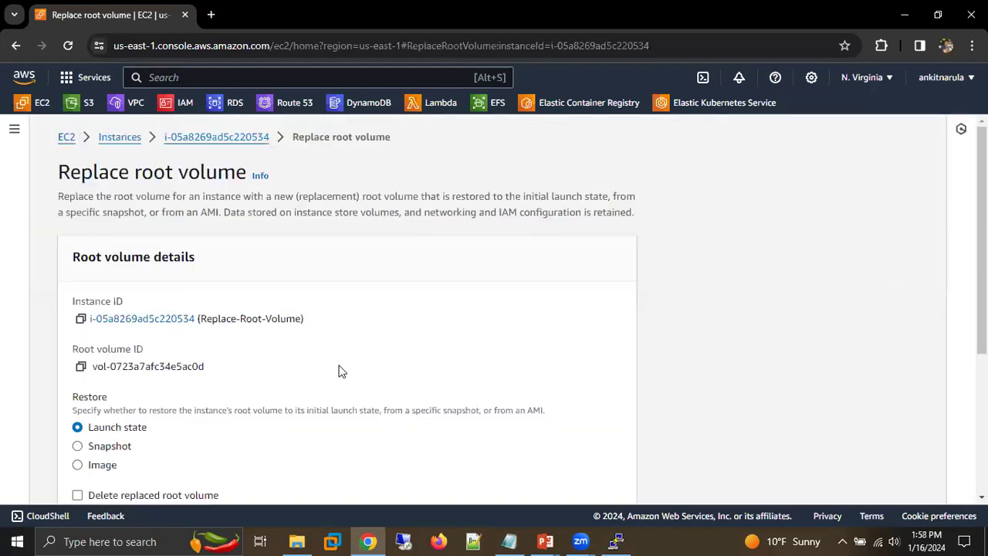
Compare the root volume ID in the replacement form with the volume ID noted in Notepad.
{"action": "scroll", "coordinate": [228, 313], "scroll_direction": "down", "scroll_amount": 1}
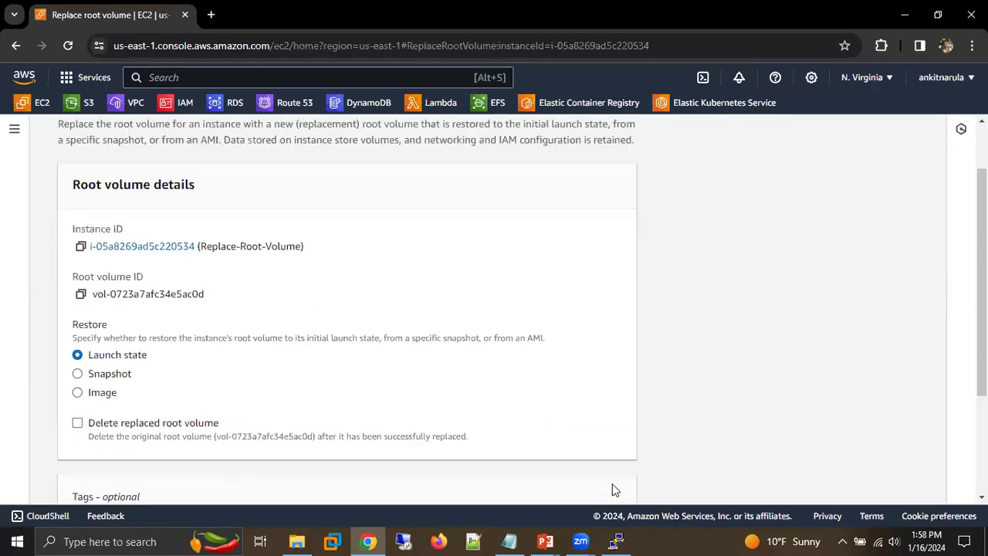
{"action": "left_click", "coordinate": [513, 538]}
{"action": "left_click", "coordinate": [257, 172]}
{"action": "key", "text": "ctrl+shift+Right"}
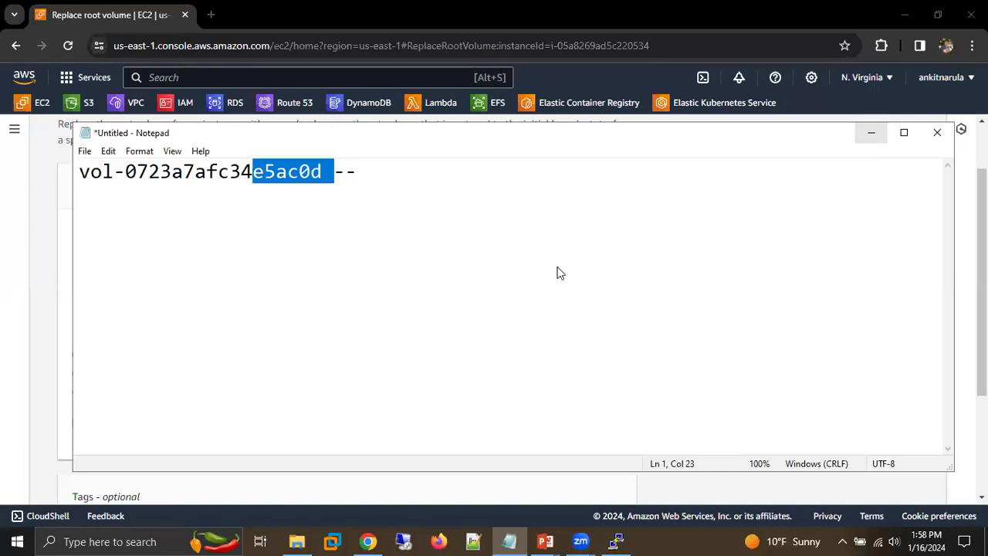
{"action": "key", "text": "alt+Tab"}
{"action": "scroll", "coordinate": [99, 248], "scroll_direction": "down", "scroll_amount": 1}
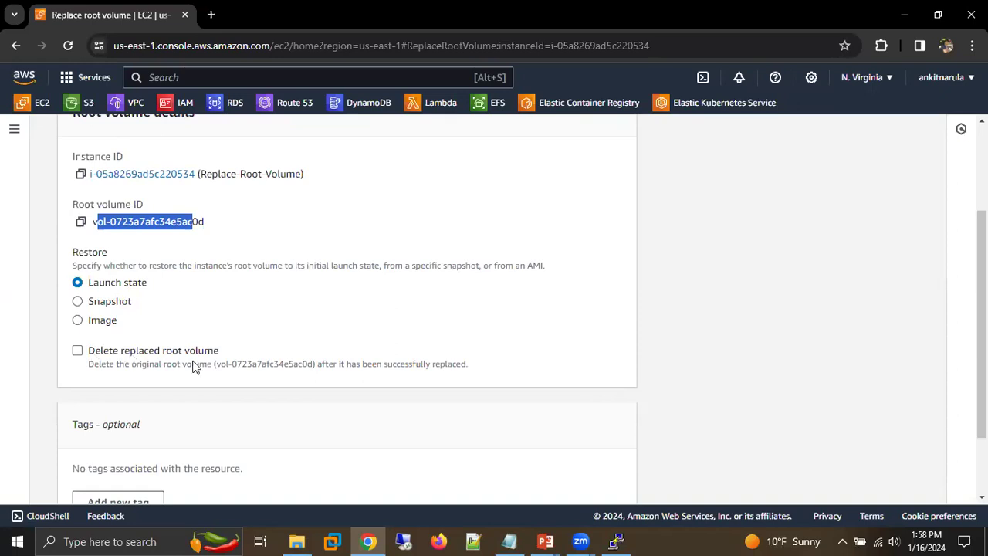
Enable deletion of the replaced root volume and create the replacement task with the restore option Launch state.
{"action": "left_click_drag", "start_coordinate": [210, 364], "coordinate": [327, 368]}
{"action": "left_click", "coordinate": [99, 363]}
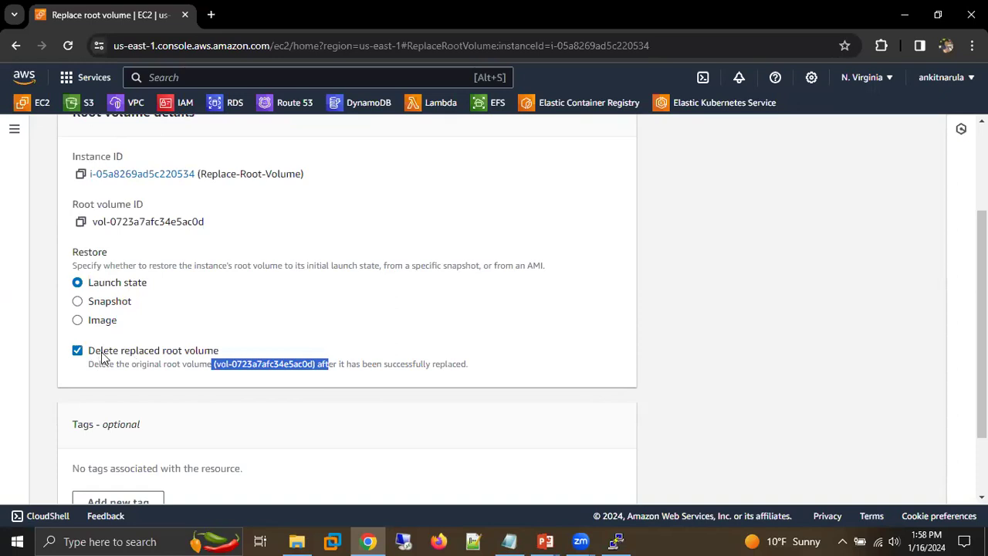
{"action": "left_click", "coordinate": [103, 355]}
{"action": "left_click", "coordinate": [103, 356]}
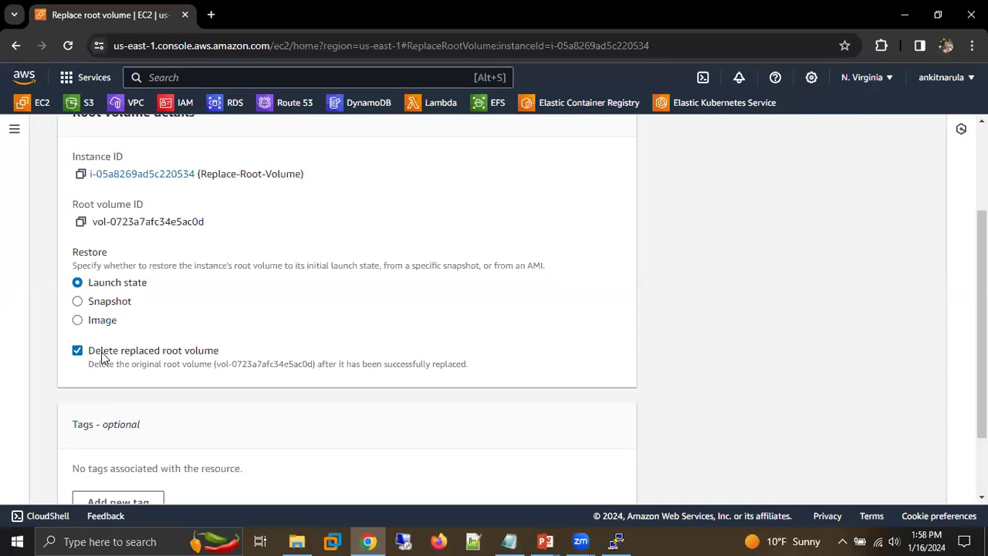
{"action": "scroll", "coordinate": [445, 357], "scroll_direction": "down", "scroll_amount": 2}
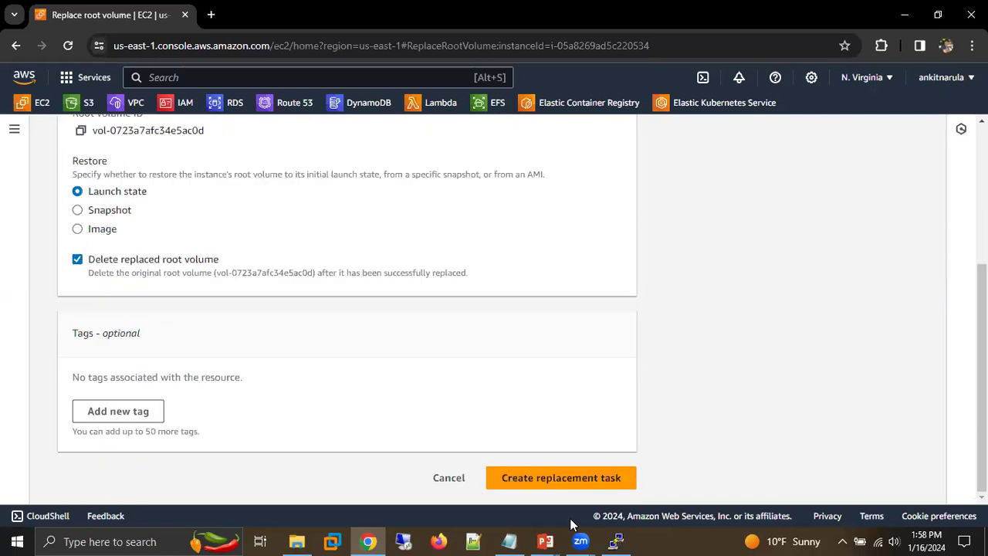
{"action": "left_click", "coordinate": [550, 479]}
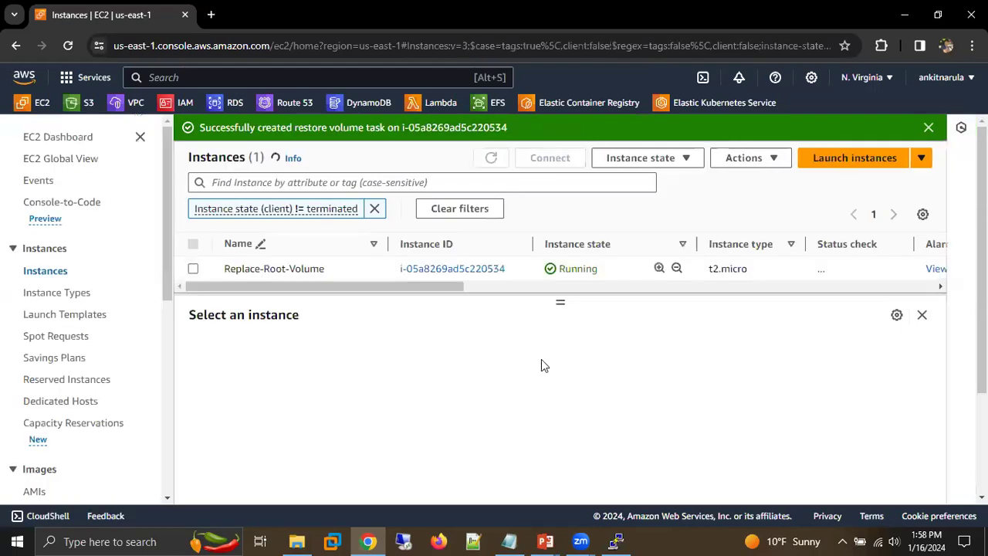
Select the Replace-Root-Volume instance and check its attached block device in the storage details against the volume ID in Notepad.
{"action": "left_click", "coordinate": [194, 268]}
{"action": "left_click", "coordinate": [627, 354]}
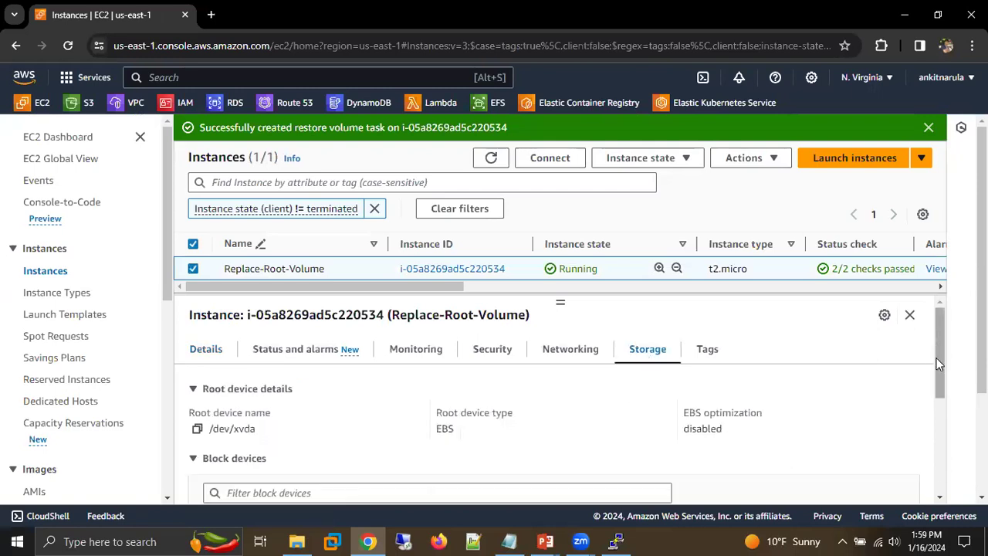
{"action": "scroll", "coordinate": [934, 386], "scroll_direction": "down", "scroll_amount": 2}
{"action": "scroll", "coordinate": [937, 432], "scroll_direction": "down", "scroll_amount": 1}
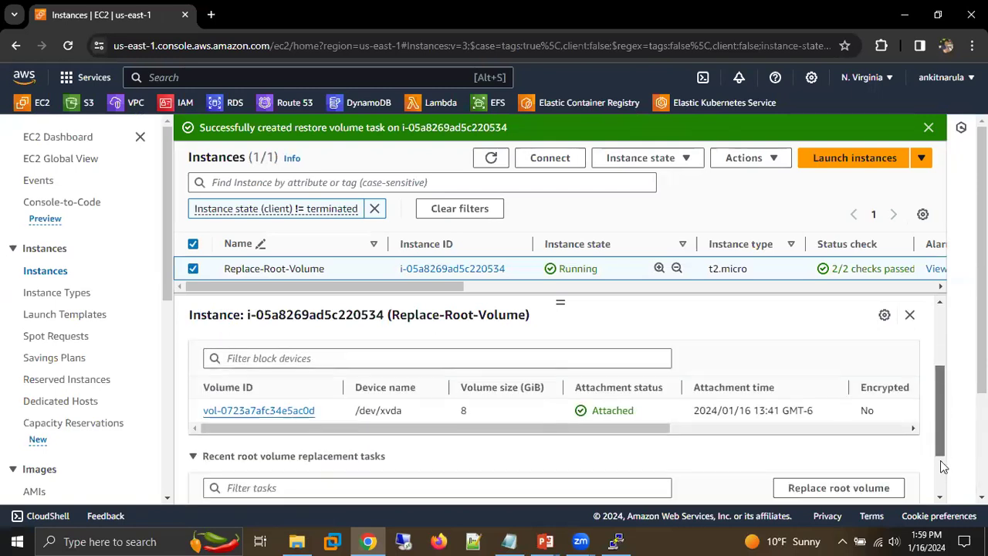
{"action": "left_click_drag", "start_coordinate": [939, 460], "coordinate": [923, 393]}
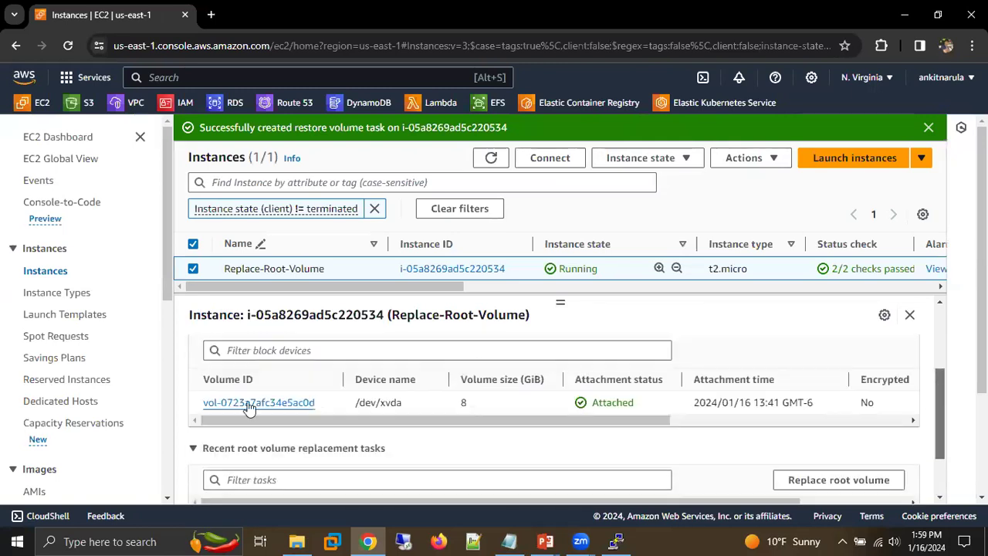
{"action": "left_click", "coordinate": [761, 421]}
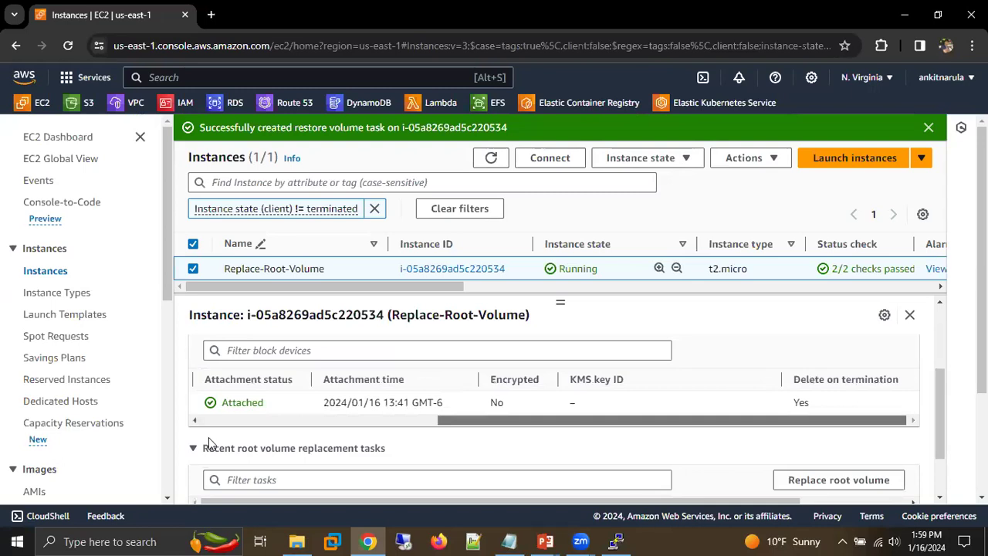
{"action": "left_click", "coordinate": [509, 540]}
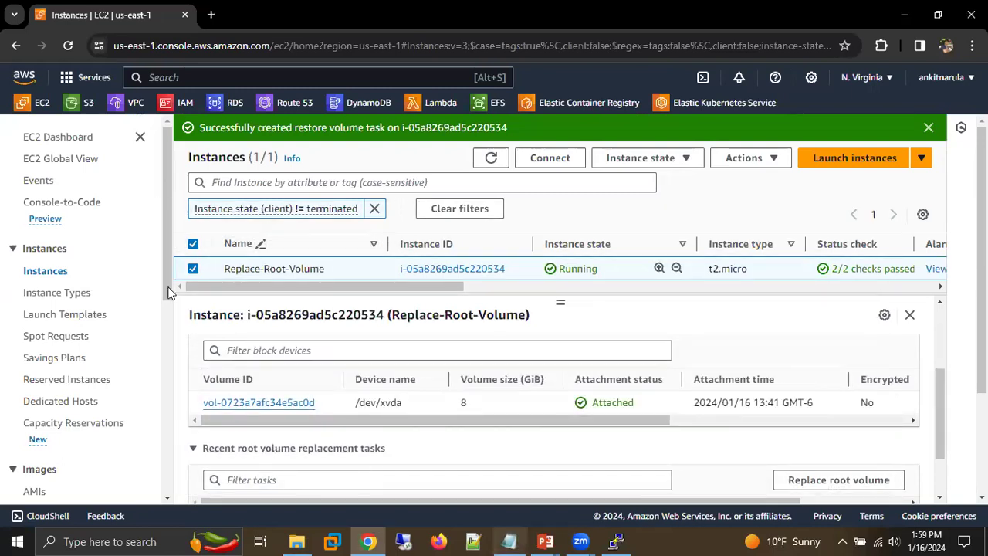
Open the Elastic Block Store volumes list and examine the details of the listed volumes.
{"action": "scroll", "coordinate": [47, 390], "scroll_direction": "down", "scroll_amount": 2}
{"action": "left_click", "coordinate": [43, 389]}
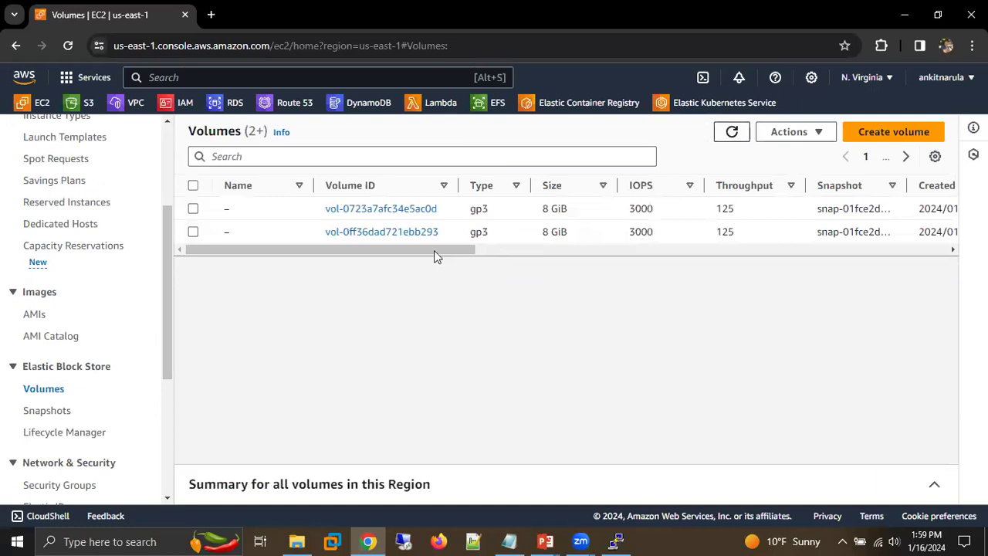
{"action": "left_click", "coordinate": [598, 249]}
{"action": "left_click_drag", "start_coordinate": [599, 249], "coordinate": [382, 255]}
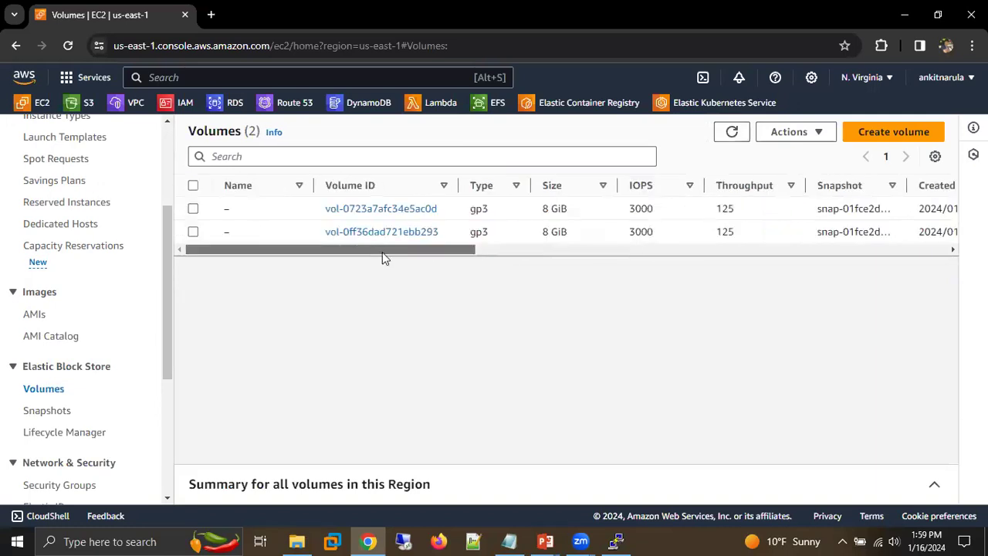
Refresh the volumes list and compare the volume state and attached resources of the two volumes.
{"action": "left_click", "coordinate": [732, 133]}
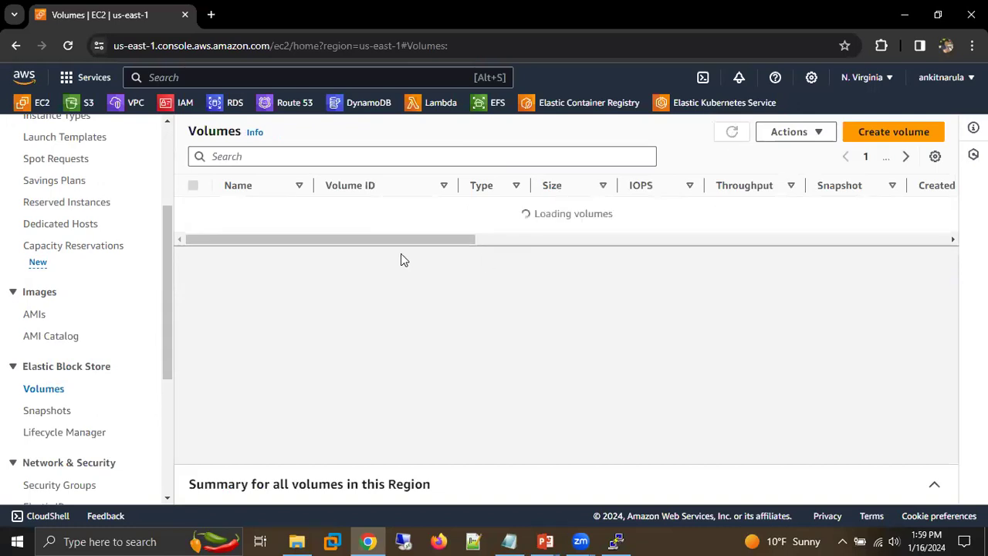
{"action": "left_click", "coordinate": [600, 248]}
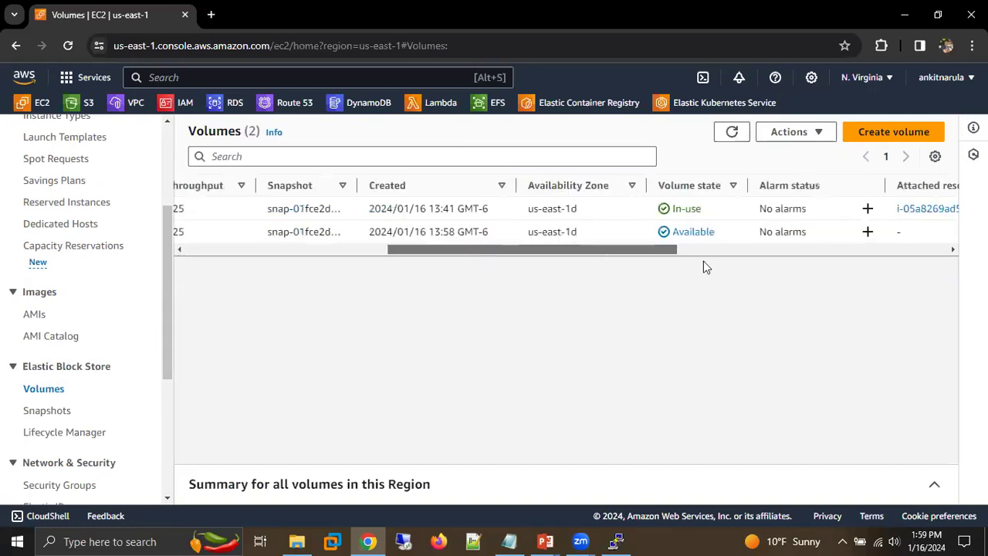
{"action": "scroll", "coordinate": [703, 261], "scroll_direction": "right", "scroll_amount": 2}
{"action": "left_click_drag", "start_coordinate": [767, 183], "coordinate": [832, 184]}
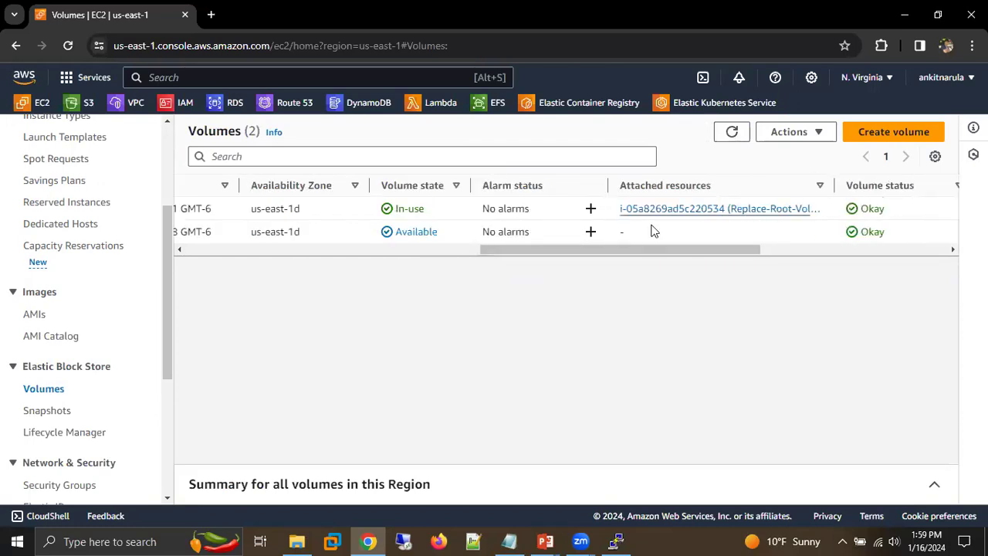
{"action": "left_click", "coordinate": [730, 140]}
{"action": "left_click", "coordinate": [733, 140]}
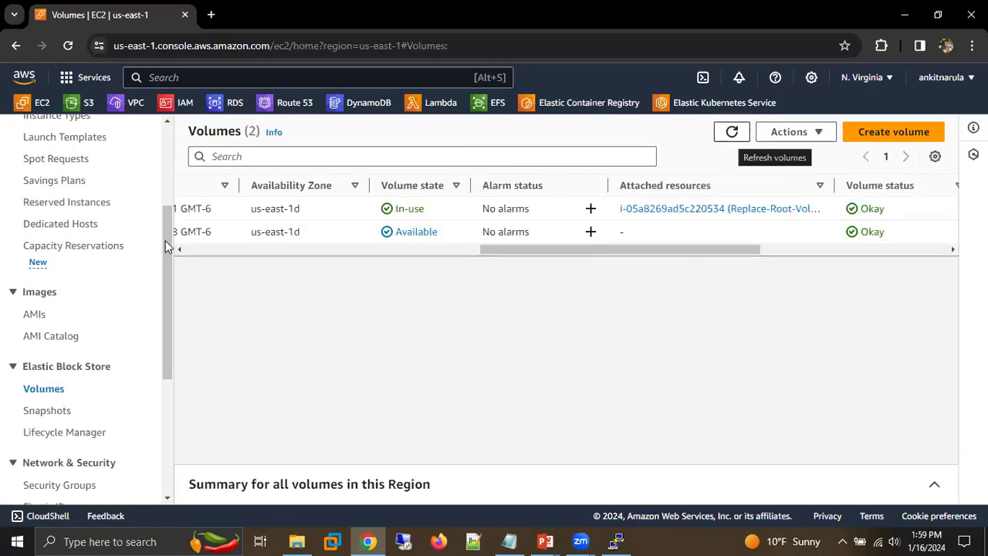
Return to the instances list and test in the PuTTY terminal whether the SSH session still responds, then minimize it.
{"action": "scroll", "coordinate": [85, 222], "scroll_direction": "up", "scroll_amount": 2}
{"action": "left_click", "coordinate": [44, 237]}
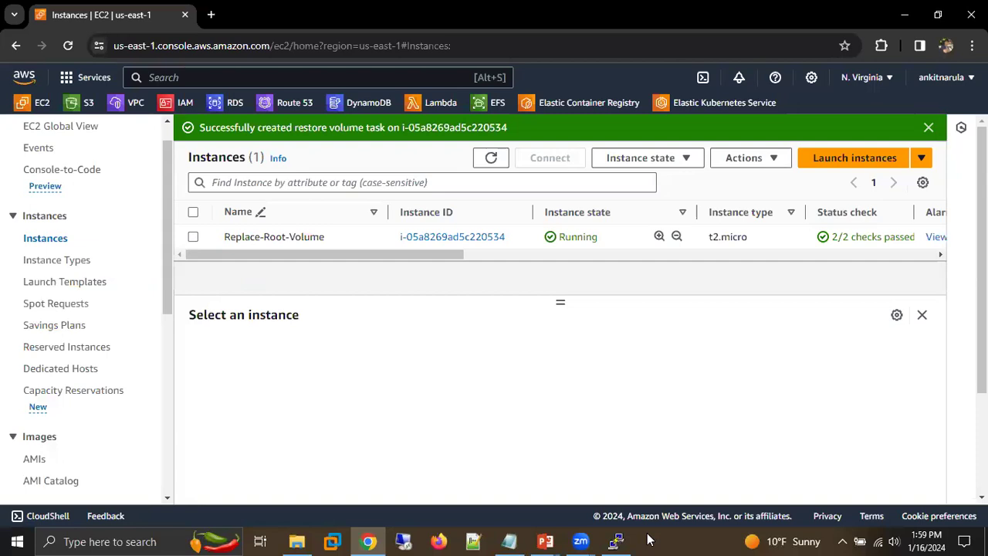
{"action": "left_click", "coordinate": [616, 540]}
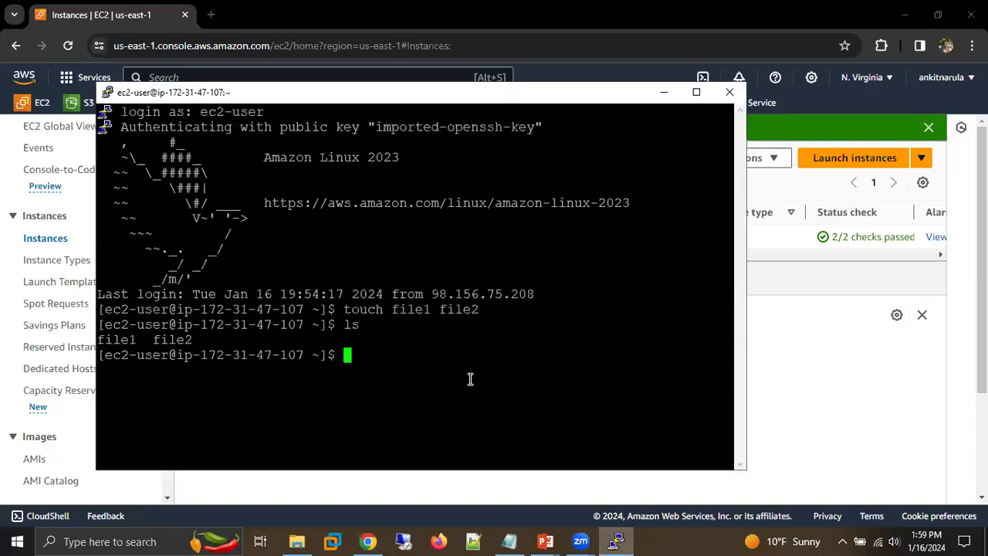
{"action": "key", "text": "Return"}
{"action": "key", "text": "Return"}
{"action": "key", "text": "Return"}
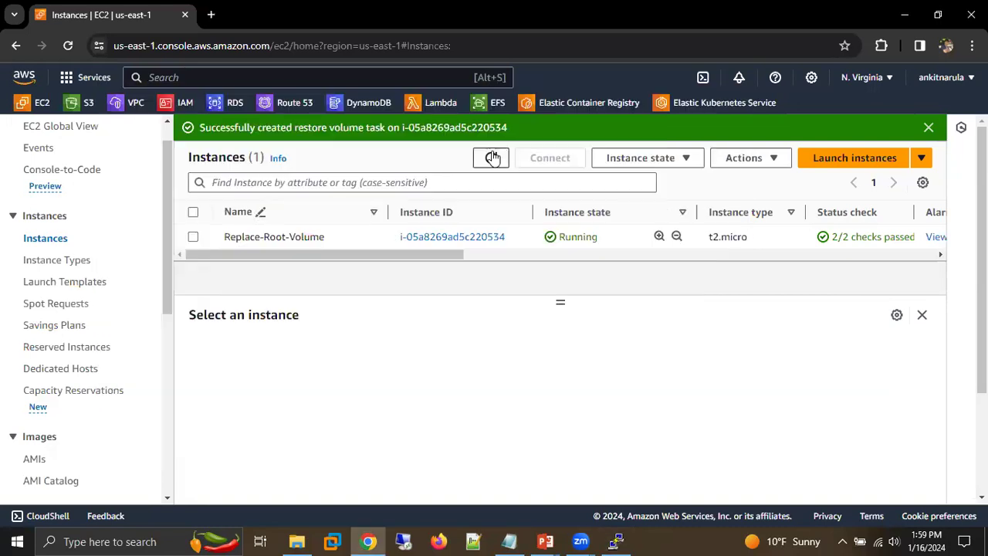
{"action": "left_click", "coordinate": [663, 92]}
Refresh the instances list and check the recent root volume replacement task's state in the Replace-Root-Volume instance's storage details.
{"action": "left_click", "coordinate": [493, 158]}
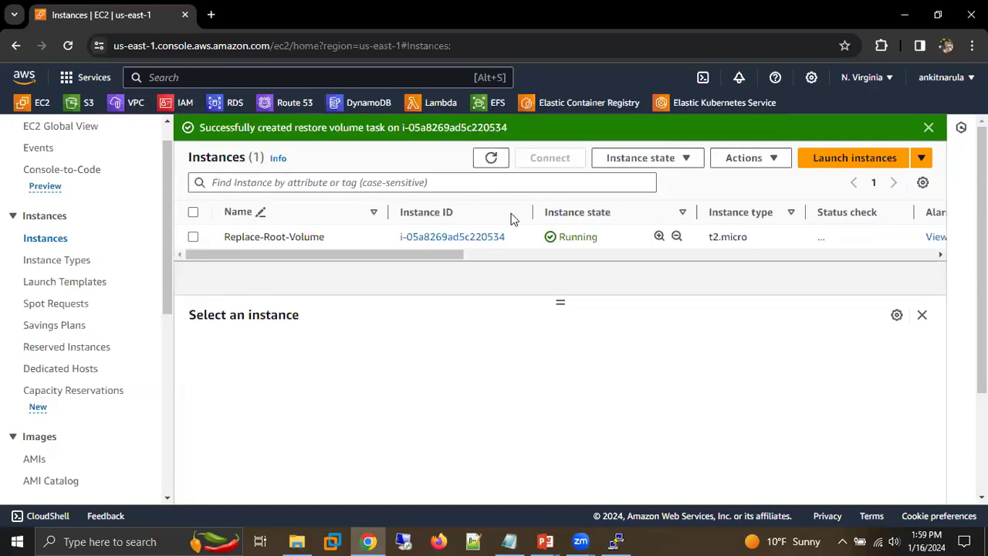
{"action": "left_click", "coordinate": [649, 355]}
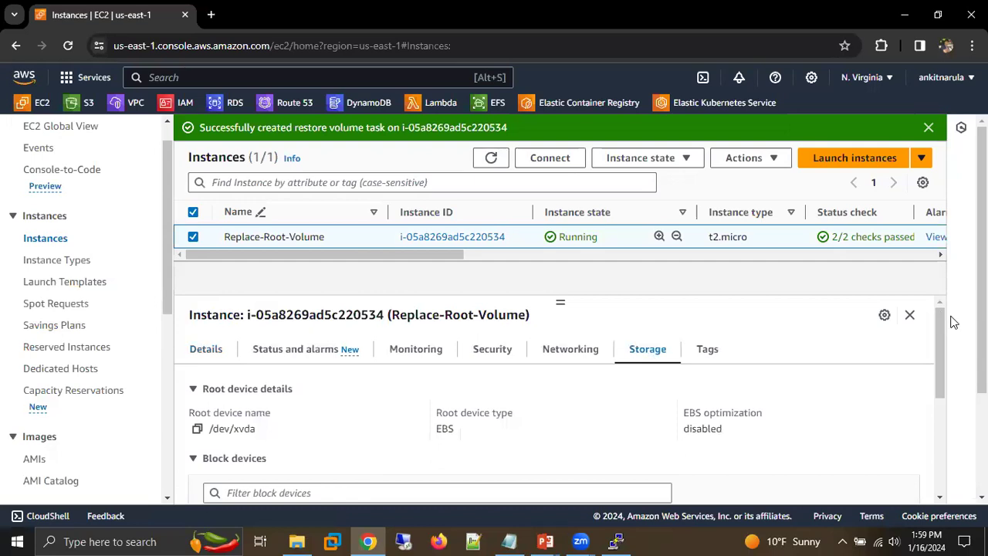
{"action": "left_click_drag", "start_coordinate": [938, 331], "coordinate": [943, 461]}
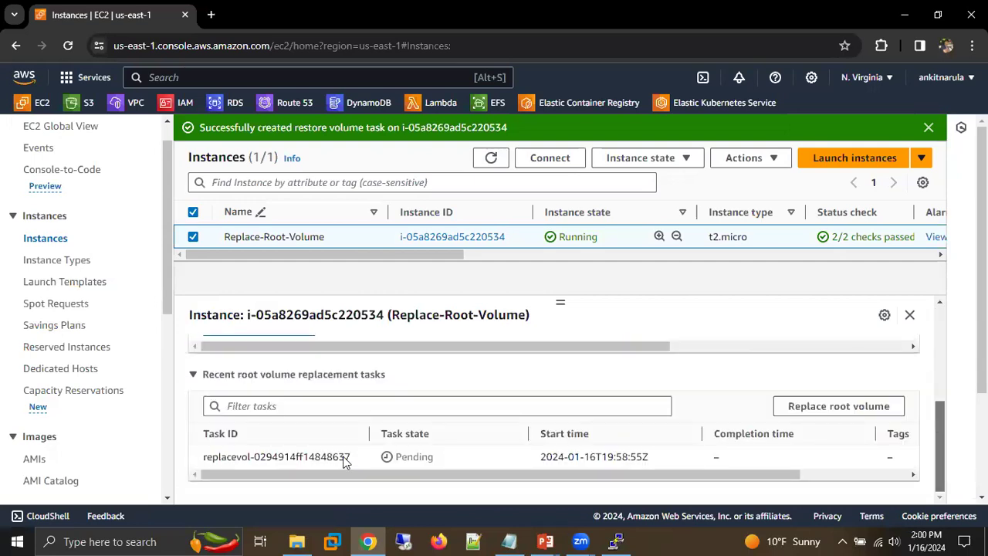
{"action": "left_click_drag", "start_coordinate": [406, 457], "coordinate": [436, 457]}
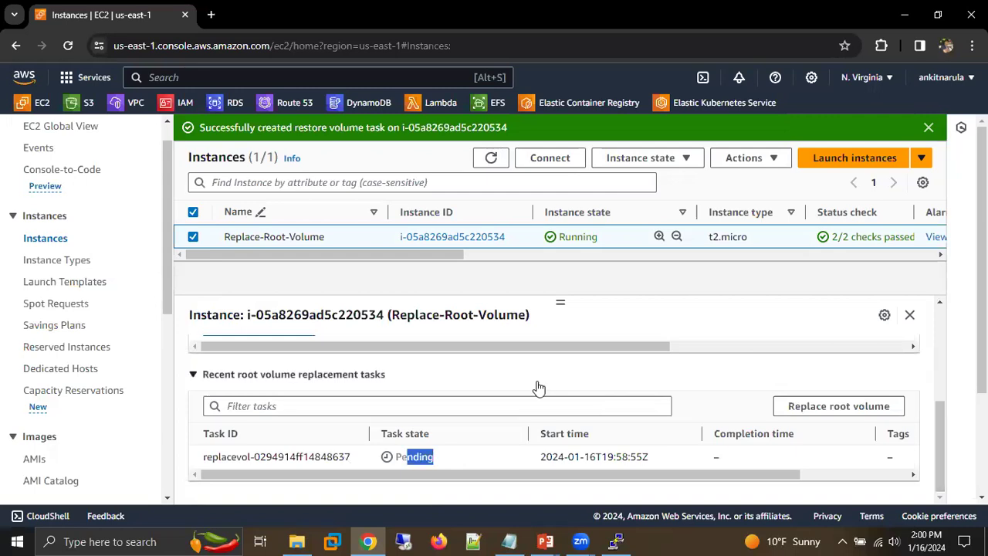
{"action": "left_click", "coordinate": [488, 159]}
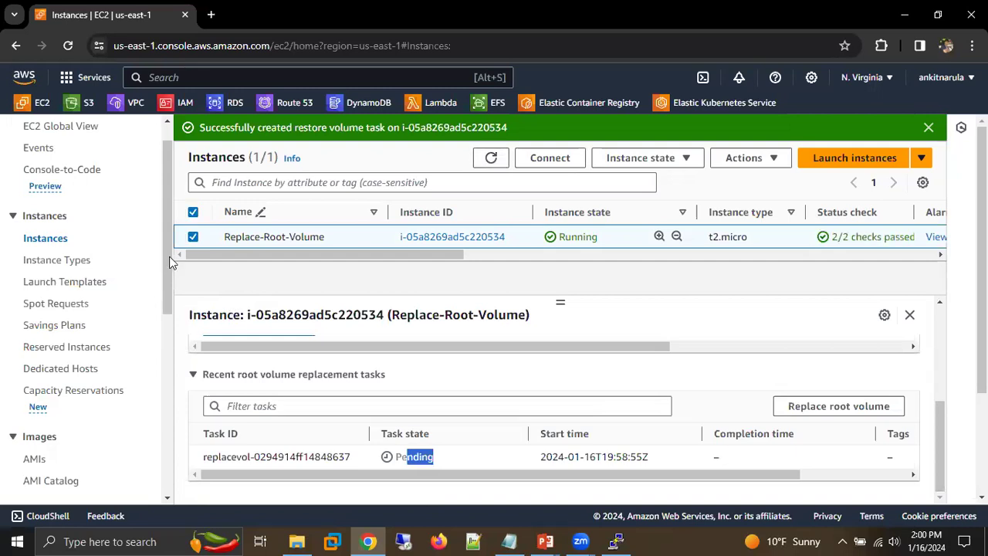
Reopen the Elastic Block Store volumes list and refresh it repeatedly to check both volumes' state and attached resources.
{"action": "scroll", "coordinate": [174, 293], "scroll_direction": "down", "scroll_amount": 2}
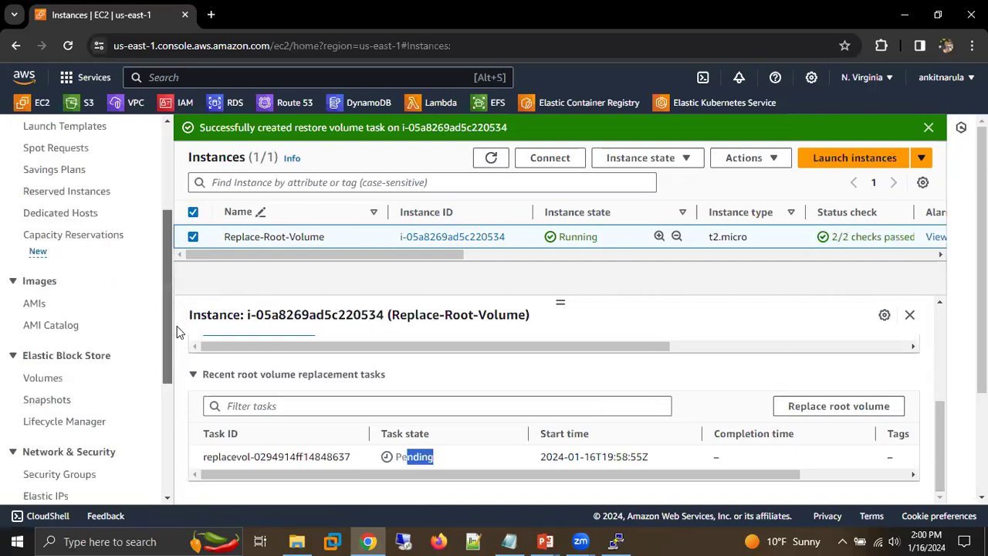
{"action": "left_click", "coordinate": [32, 378]}
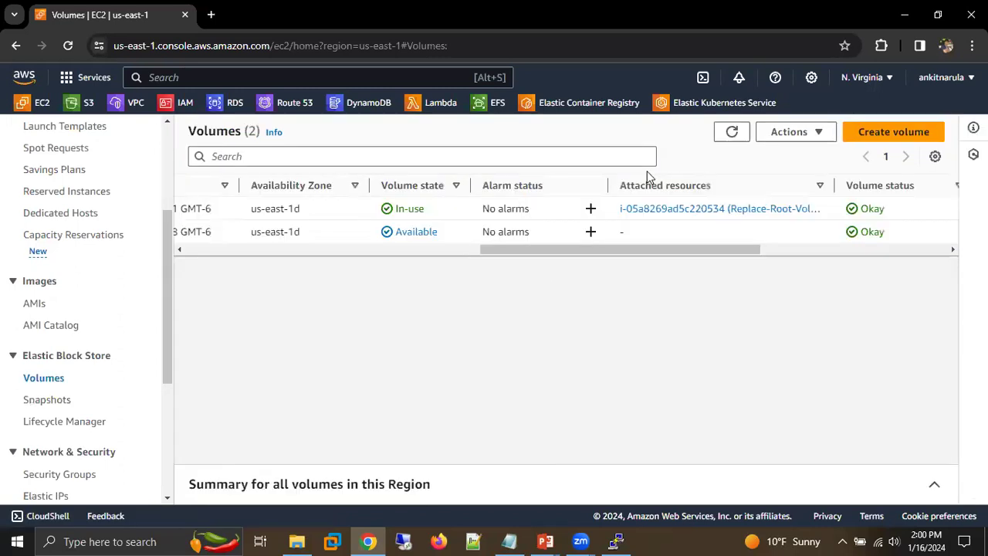
{"action": "left_click", "coordinate": [742, 140]}
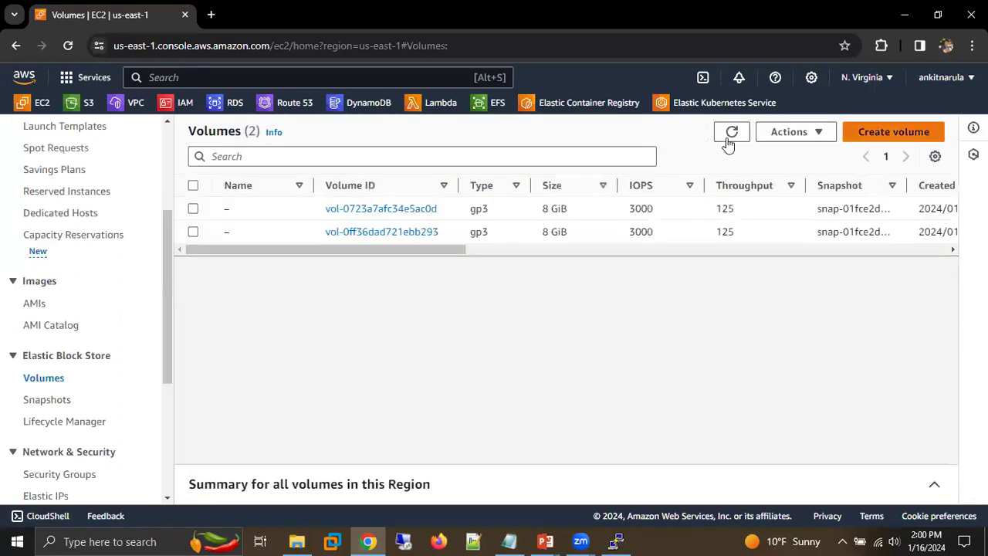
{"action": "left_click", "coordinate": [730, 137]}
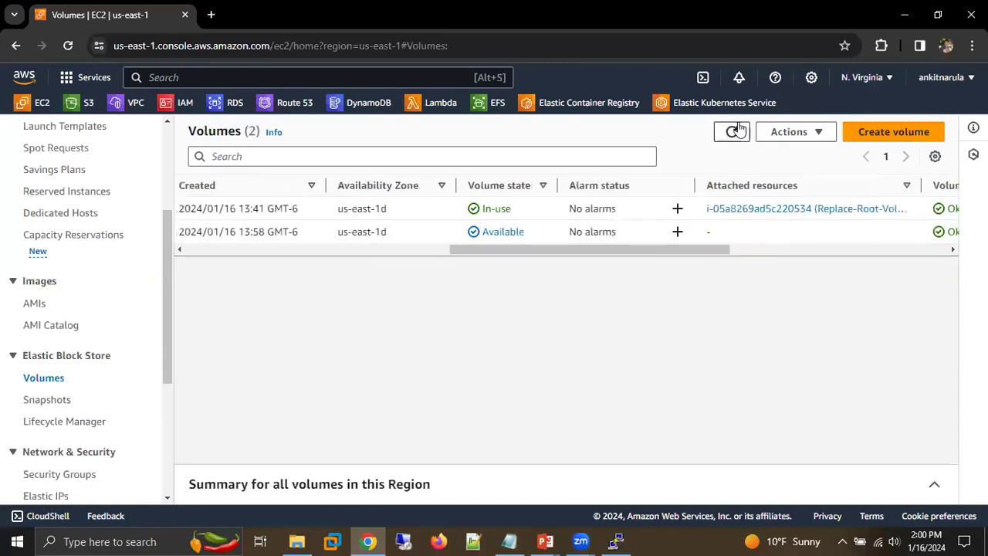
{"action": "left_click", "coordinate": [738, 130]}
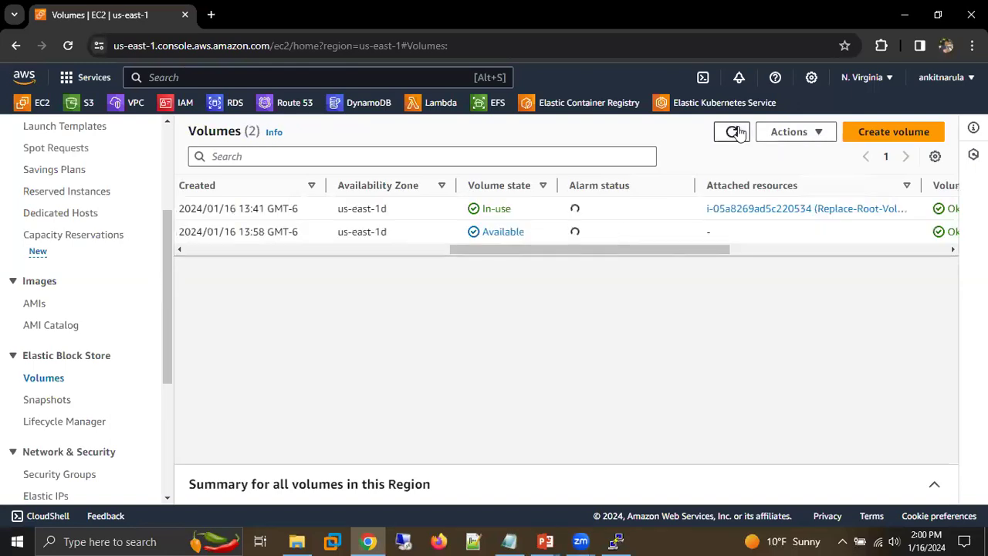
{"action": "left_click", "coordinate": [738, 132]}
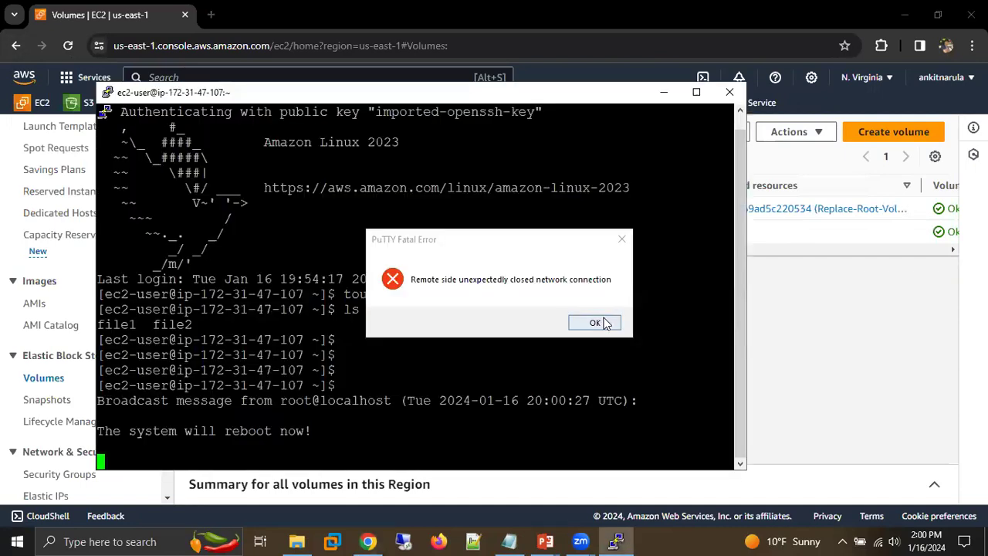
Dismiss the PuTTY fatal error, minimize the terminal, and refresh the volumes list to recheck the volume IDs.
{"action": "left_click", "coordinate": [595, 322]}
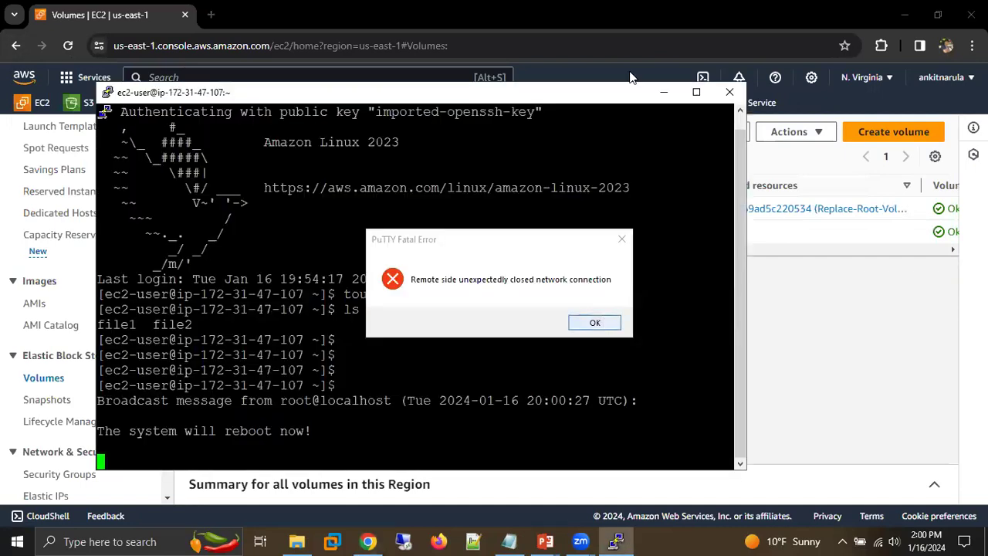
{"action": "left_click", "coordinate": [664, 92]}
{"action": "left_click", "coordinate": [726, 136]}
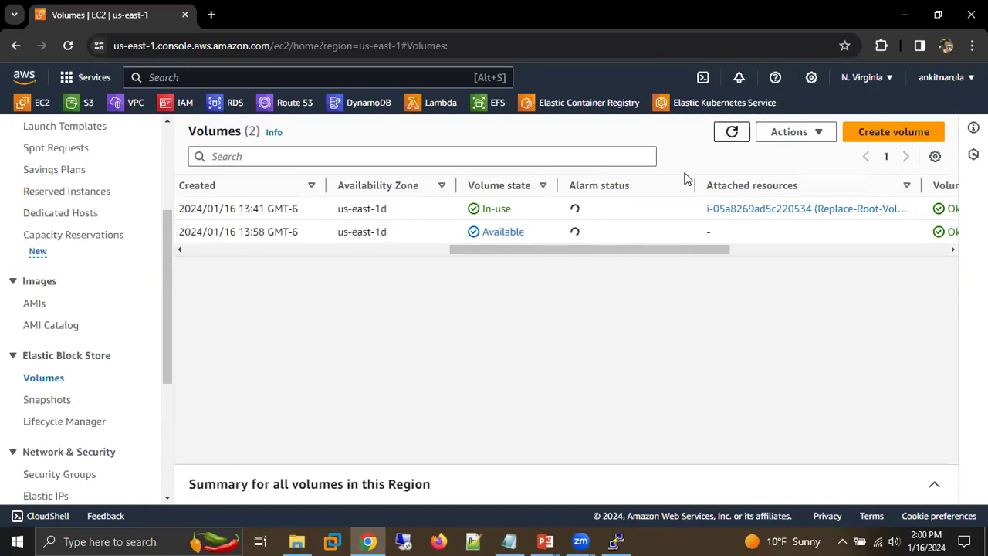
{"action": "scroll", "coordinate": [173, 264], "scroll_direction": "left", "scroll_amount": 10}
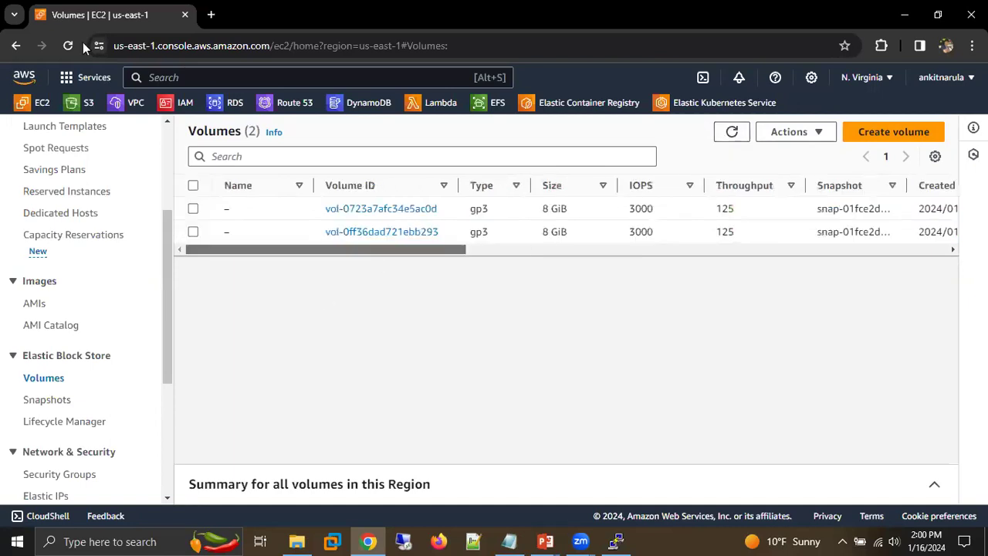
Reload the instances page, select the Replace-Root-Volume instance and check its replacement task state in the storage details.
{"action": "scroll", "coordinate": [59, 281], "scroll_direction": "up", "scroll_amount": 3}
{"action": "left_click", "coordinate": [54, 272]}
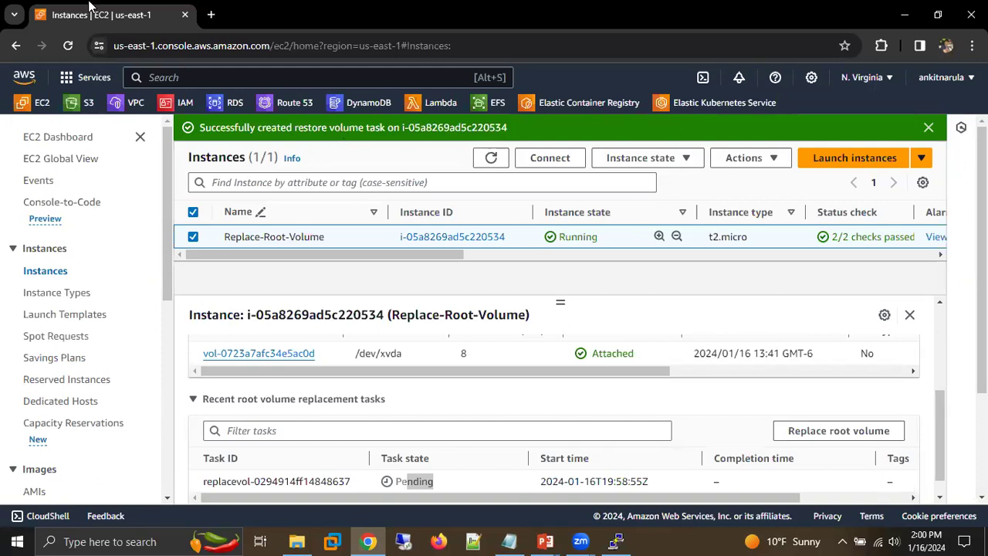
{"action": "left_click", "coordinate": [67, 47]}
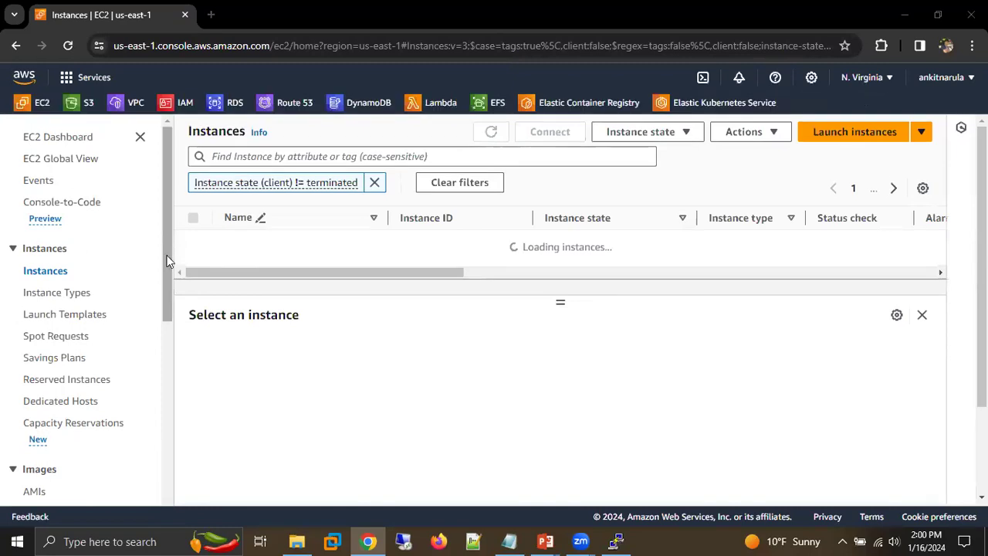
{"action": "scroll", "coordinate": [60, 425], "scroll_direction": "down", "scroll_amount": 2}
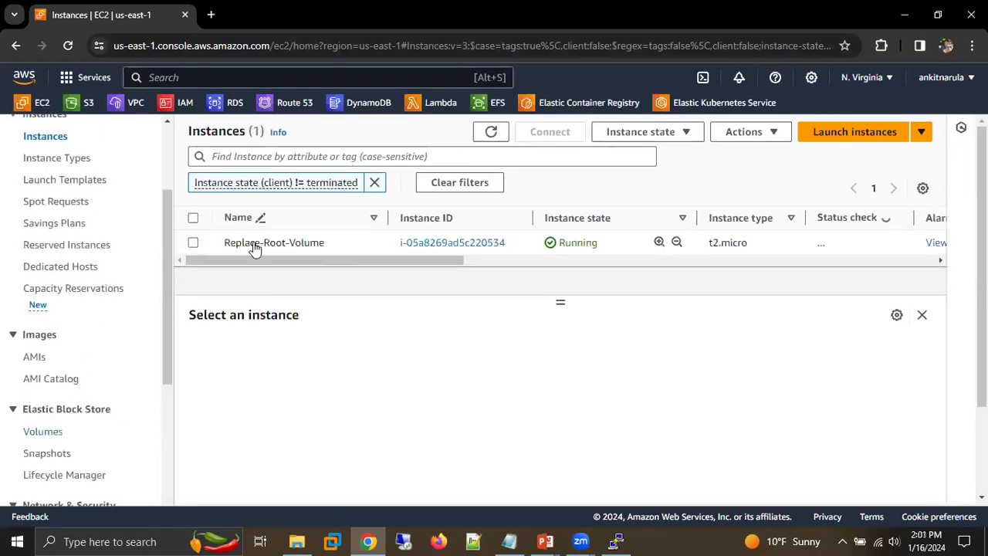
{"action": "left_click", "coordinate": [334, 252]}
{"action": "left_click", "coordinate": [652, 353]}
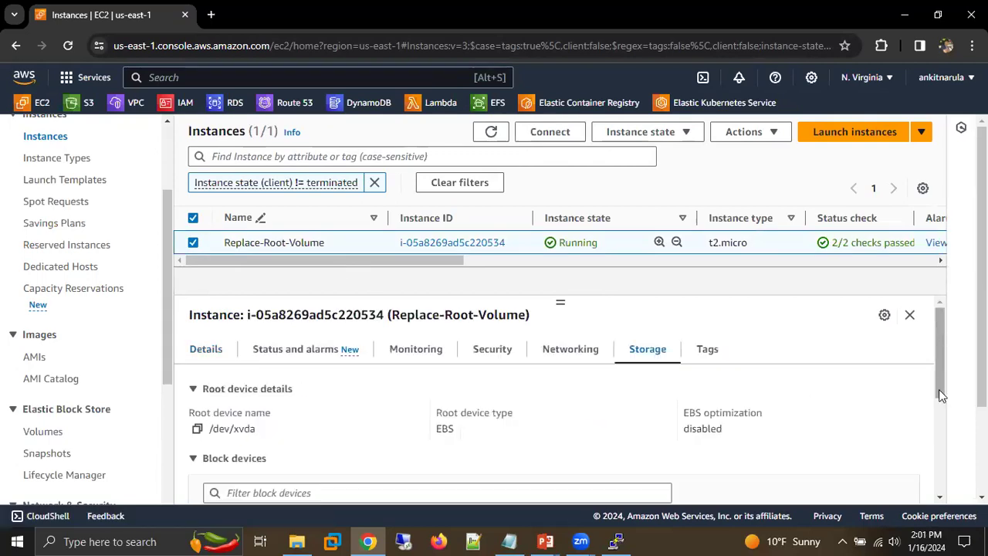
{"action": "left_click_drag", "start_coordinate": [939, 389], "coordinate": [944, 466]}
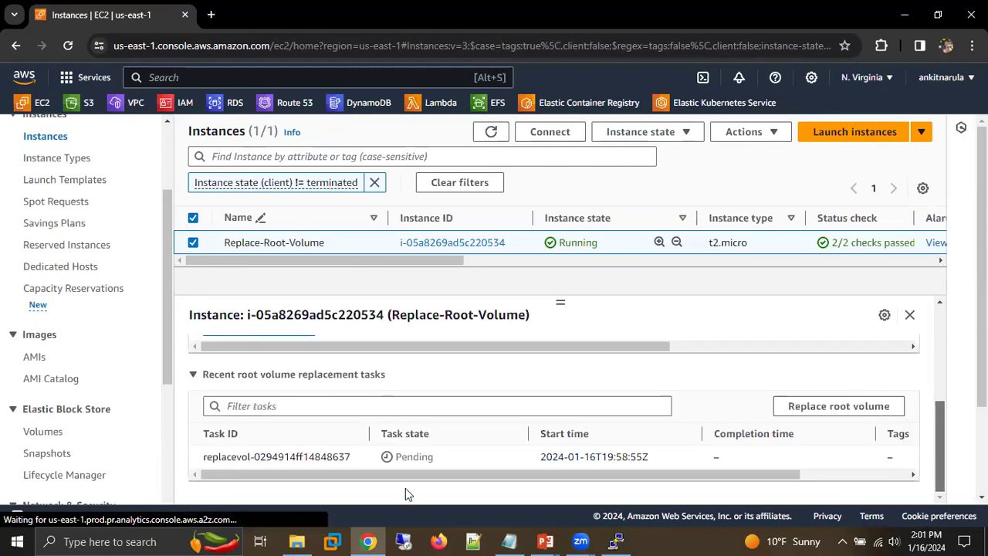
Go back to the volumes list and keep refreshing it to monitor the volume state and attachment of both volumes.
{"action": "left_click", "coordinate": [44, 439]}
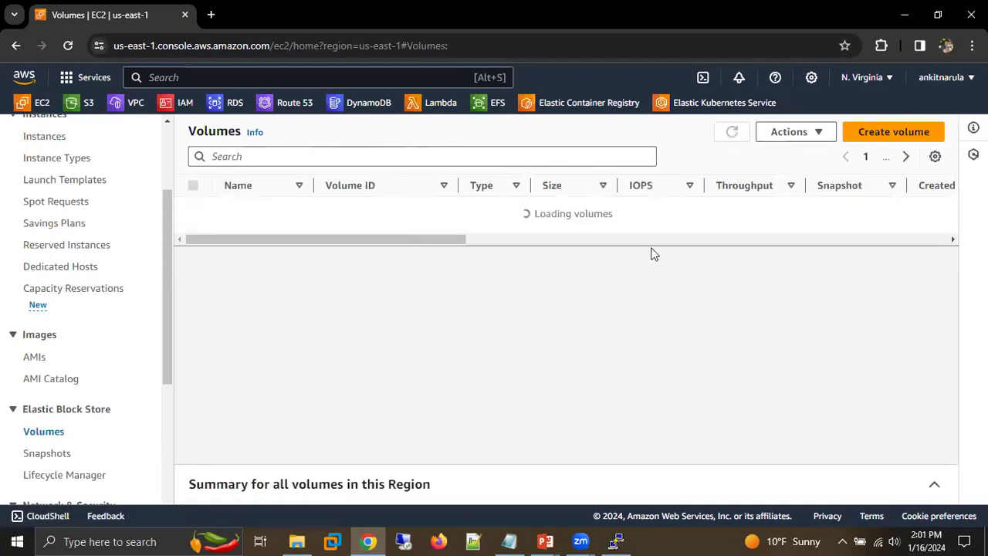
{"action": "left_click", "coordinate": [731, 134]}
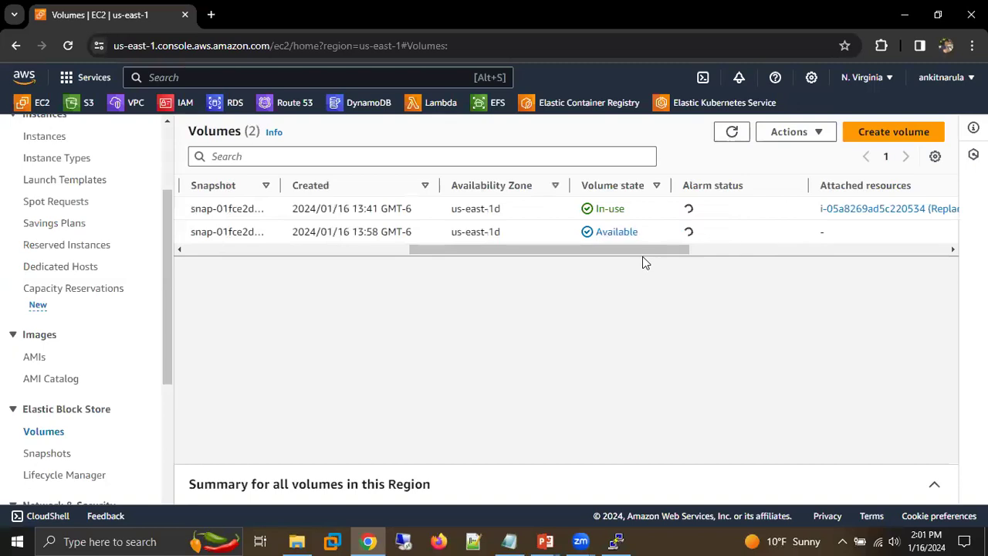
{"action": "left_click_drag", "start_coordinate": [653, 249], "coordinate": [911, 249]}
{"action": "left_click", "coordinate": [728, 134]}
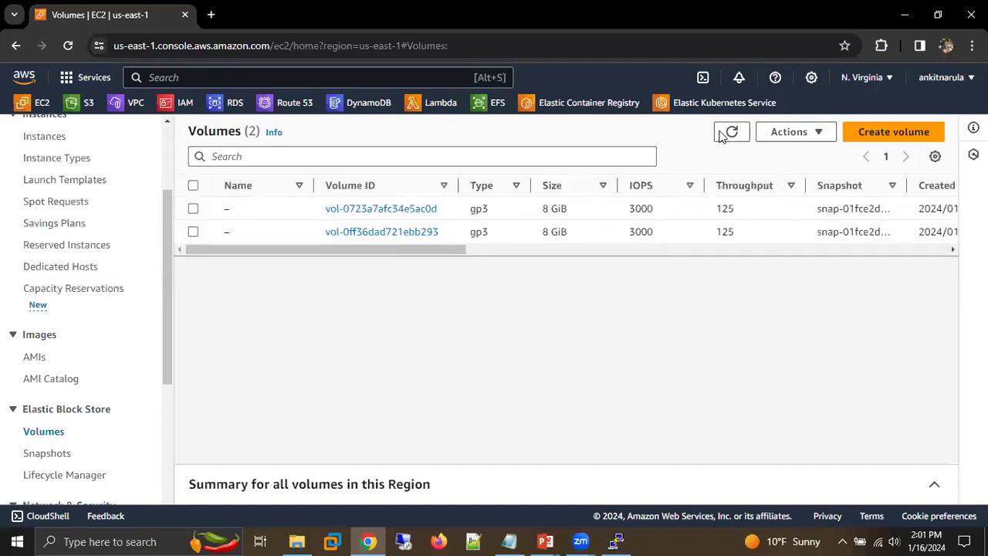
{"action": "left_click_drag", "start_coordinate": [426, 246], "coordinate": [555, 246]}
{"action": "left_click", "coordinate": [731, 134]}
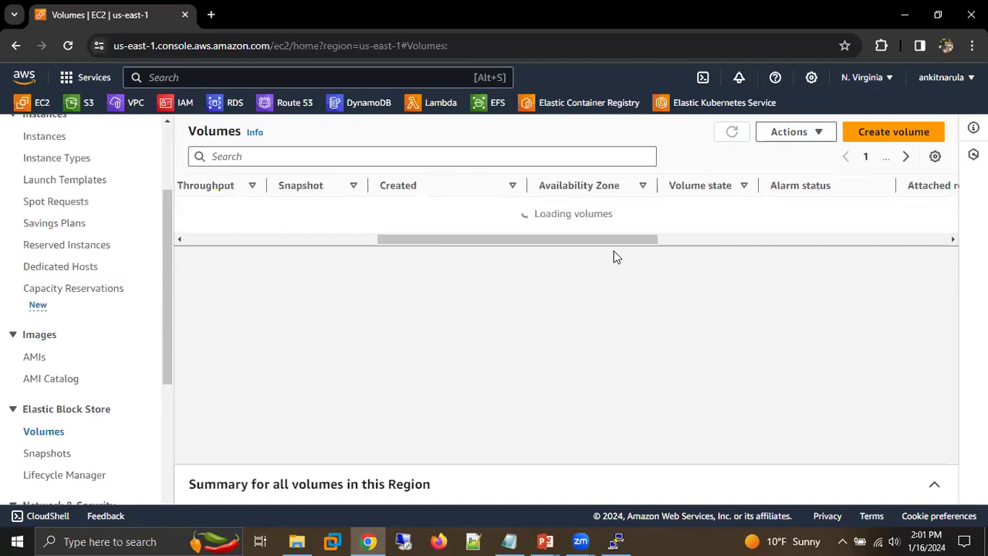
{"action": "left_click", "coordinate": [732, 131]}
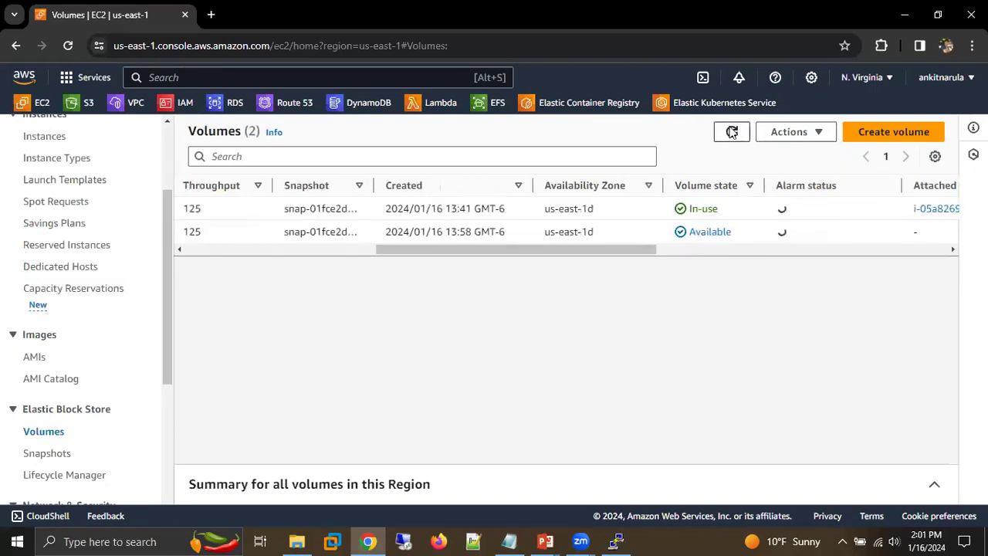
{"action": "left_click", "coordinate": [732, 132]}
{"action": "left_click", "coordinate": [732, 132]}
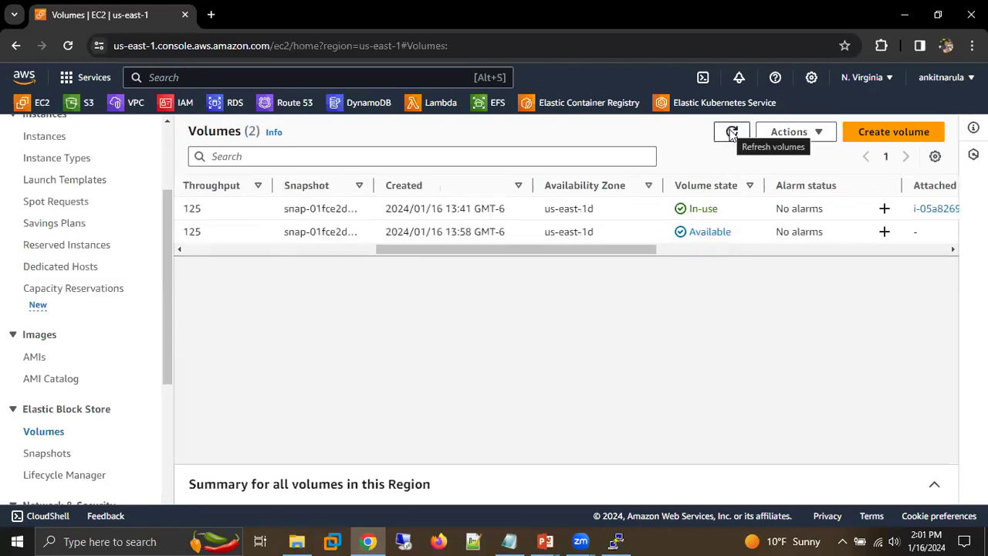
Return to the instances list and check the root block device's attachment status in the Replace-Root-Volume storage details.
{"action": "left_click_drag", "start_coordinate": [527, 252], "coordinate": [95, 247]}
{"action": "scroll", "coordinate": [50, 274], "scroll_direction": "up", "scroll_amount": 3}
{"action": "left_click", "coordinate": [48, 271]}
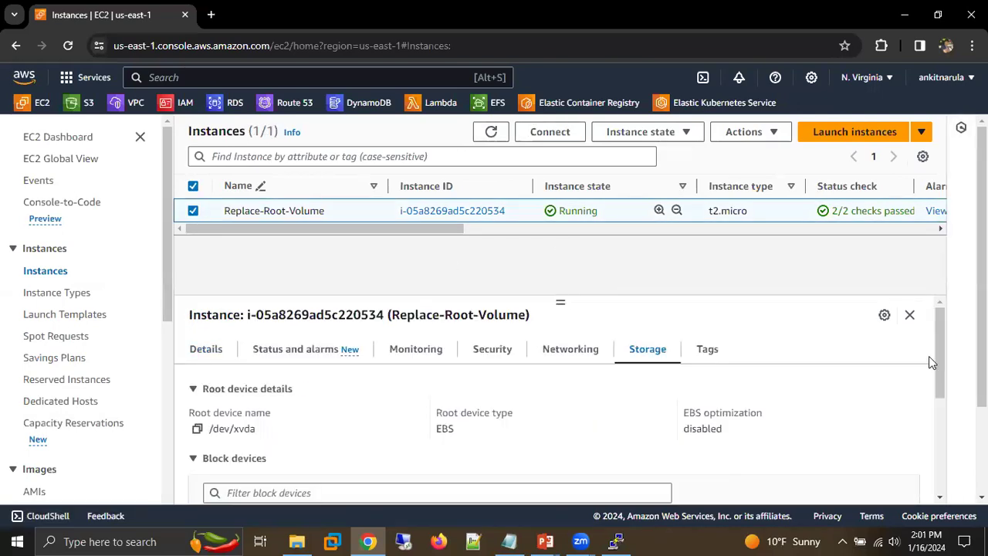
{"action": "left_click", "coordinate": [942, 405]}
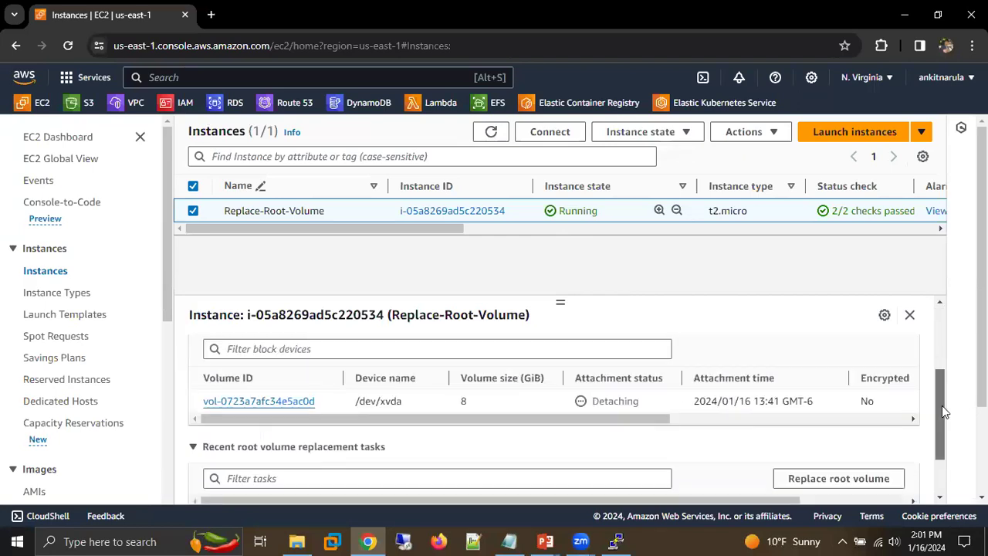
{"action": "left_click_drag", "start_coordinate": [593, 395], "coordinate": [652, 402]}
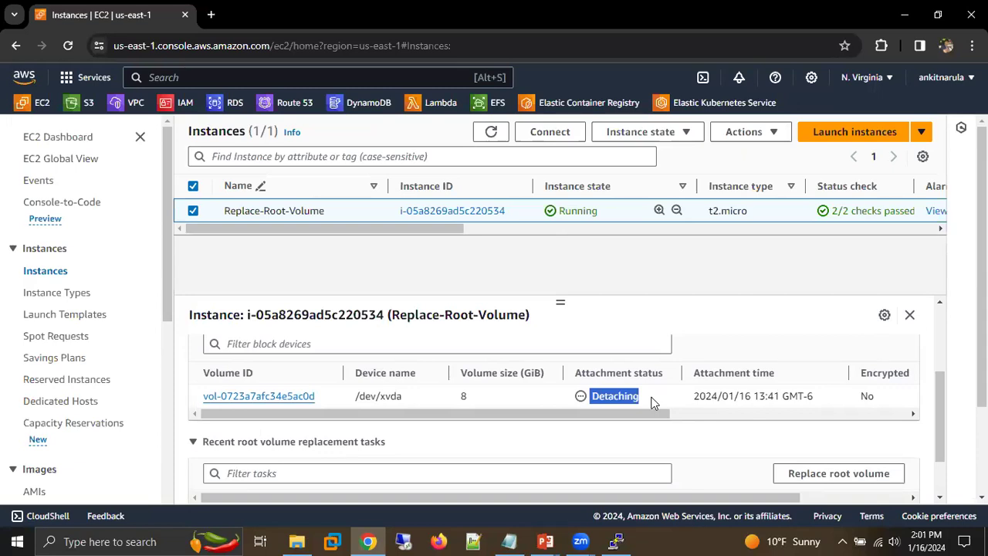
Review the replacement task state and the root block device's attachment status in the instance's storage details.
{"action": "scroll", "coordinate": [652, 402], "scroll_direction": "down", "scroll_amount": 1}
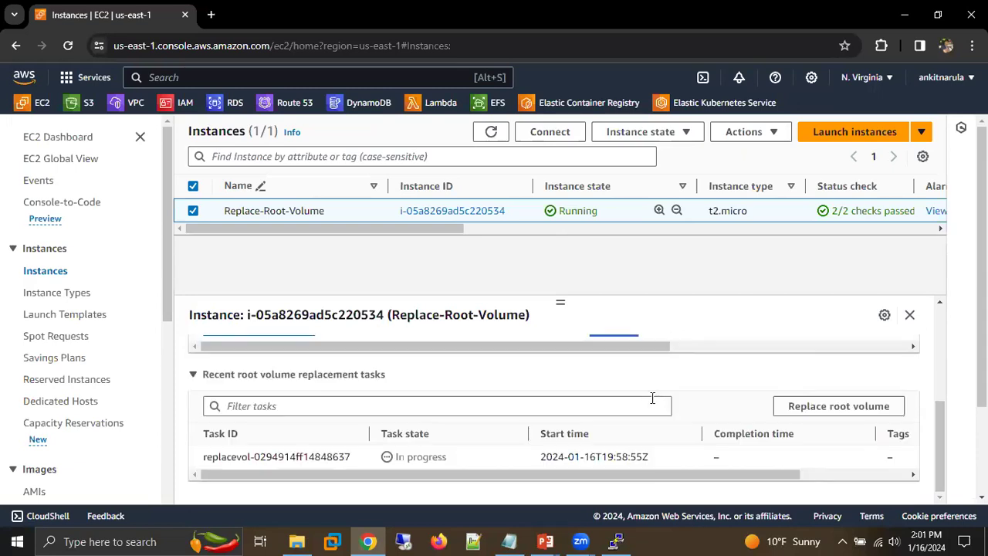
{"action": "left_click_drag", "start_coordinate": [403, 456], "coordinate": [470, 457]}
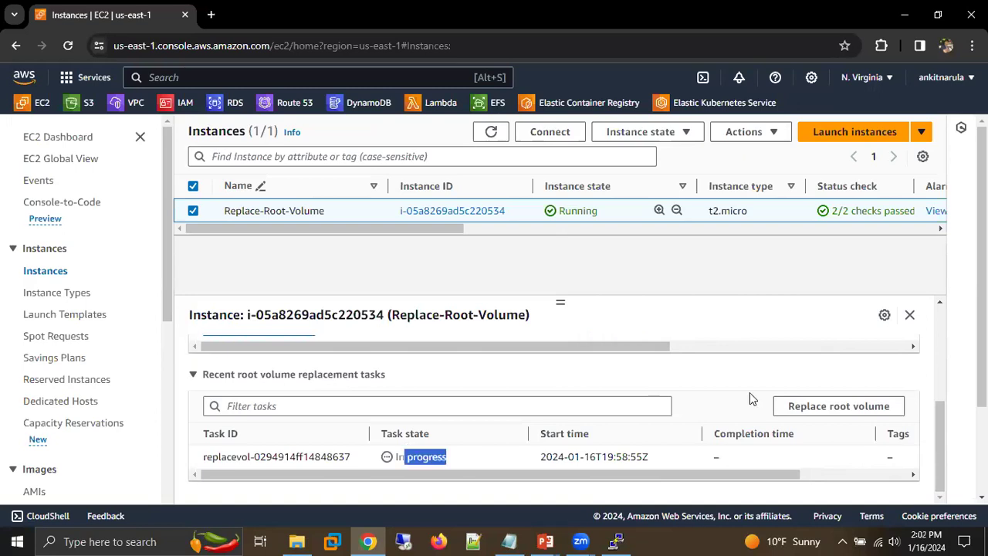
{"action": "scroll", "coordinate": [749, 392], "scroll_direction": "up", "scroll_amount": 5}
{"action": "scroll", "coordinate": [749, 392], "scroll_direction": "down", "scroll_amount": 5}
{"action": "scroll", "coordinate": [741, 397], "scroll_direction": "up", "scroll_amount": 1}
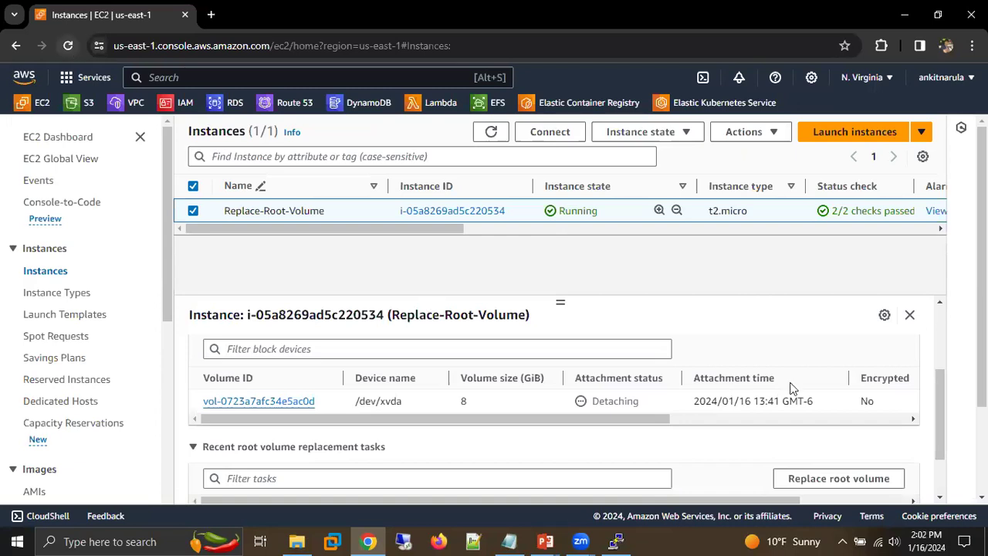
Reload the instances page, reselect Replace-Root-Volume and recheck its block device attachment and replacement task state.
{"action": "key", "text": "F5"}
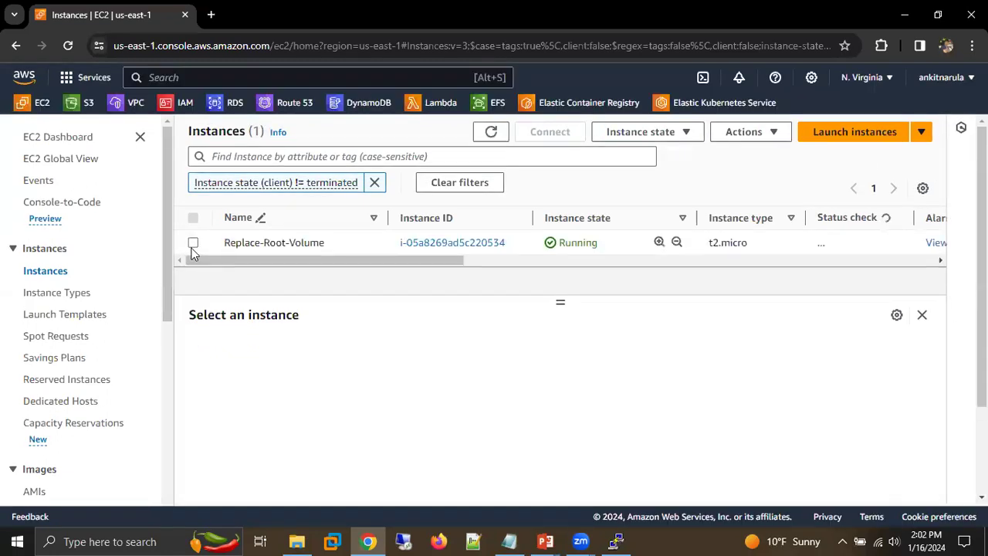
{"action": "left_click", "coordinate": [193, 243]}
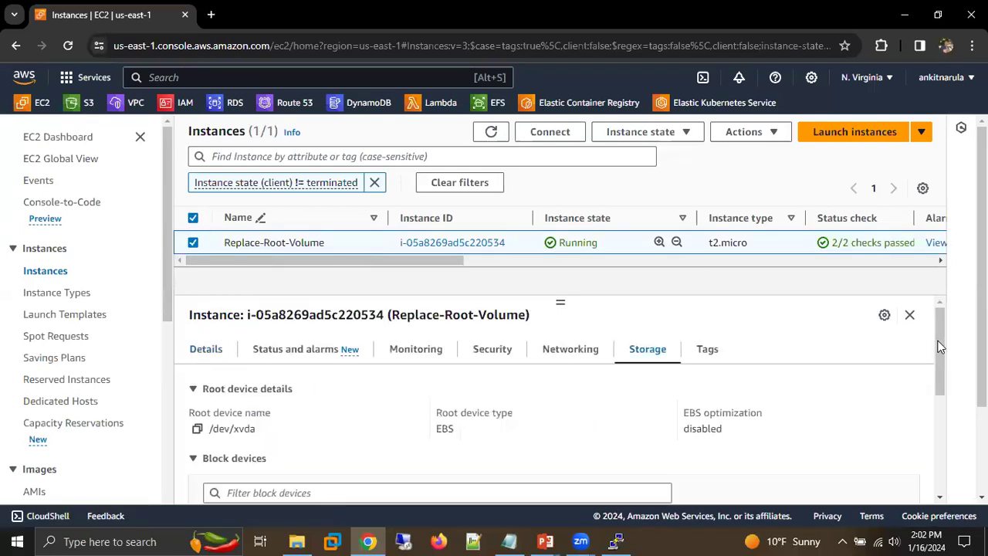
{"action": "left_click_drag", "start_coordinate": [938, 359], "coordinate": [938, 423]}
{"action": "scroll", "coordinate": [938, 399], "scroll_direction": "down", "scroll_amount": 1}
{"action": "left_click_drag", "start_coordinate": [615, 393], "coordinate": [643, 398]}
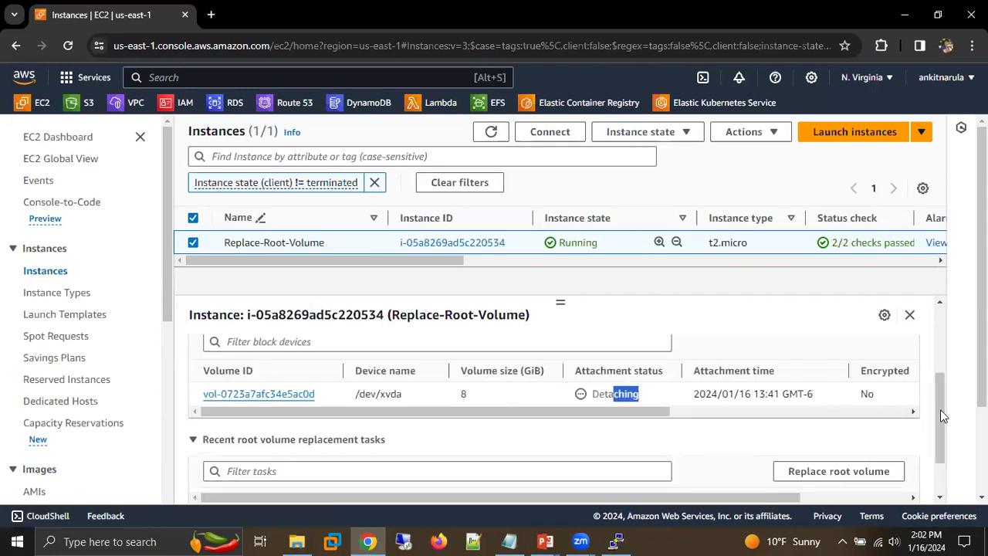
{"action": "scroll", "coordinate": [752, 438], "scroll_direction": "down", "scroll_amount": 1}
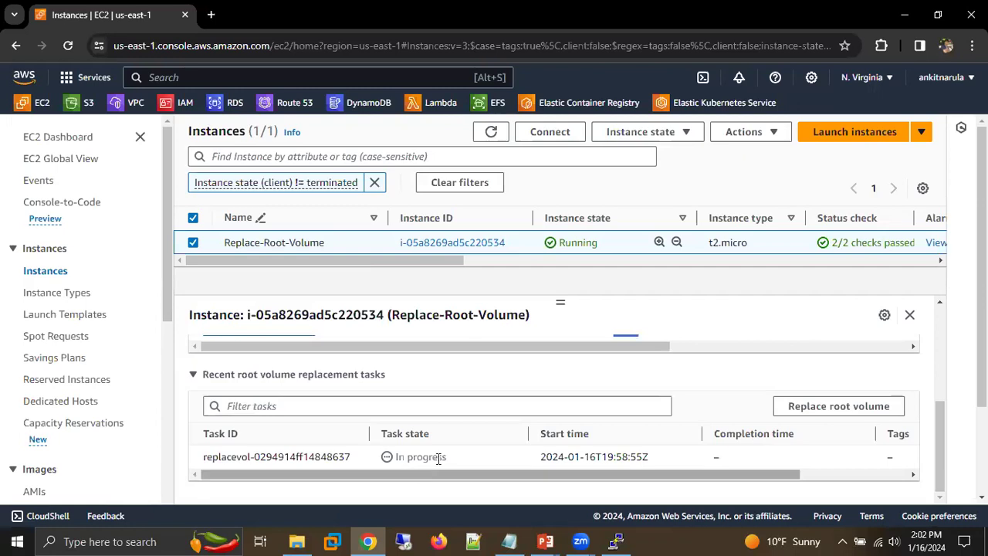
{"action": "double_click", "coordinate": [436, 457]}
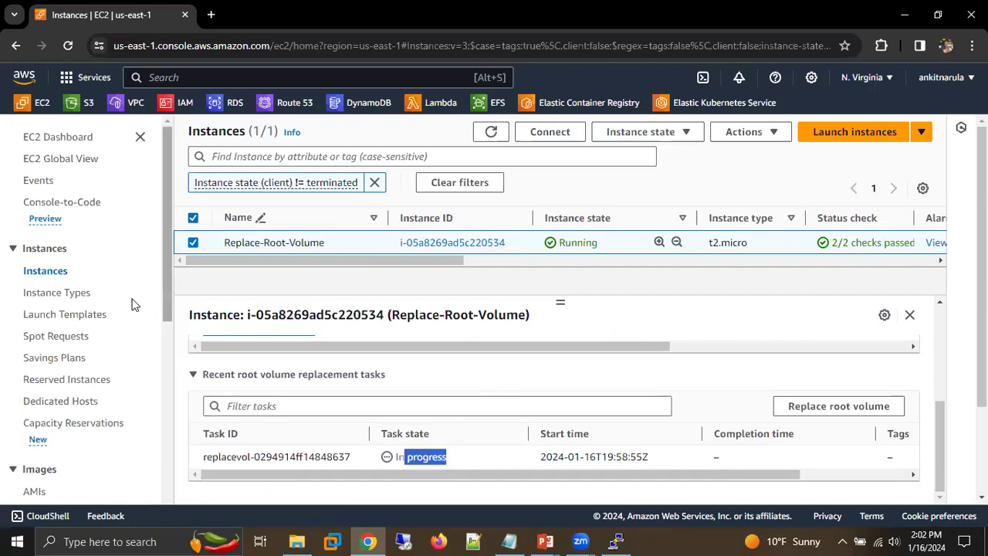
Open the Elastic Block Store volumes list, refresh it repeatedly and compare the volume state of both volumes.
{"action": "scroll", "coordinate": [127, 298], "scroll_direction": "down", "scroll_amount": 4}
{"action": "left_click", "coordinate": [47, 278]}
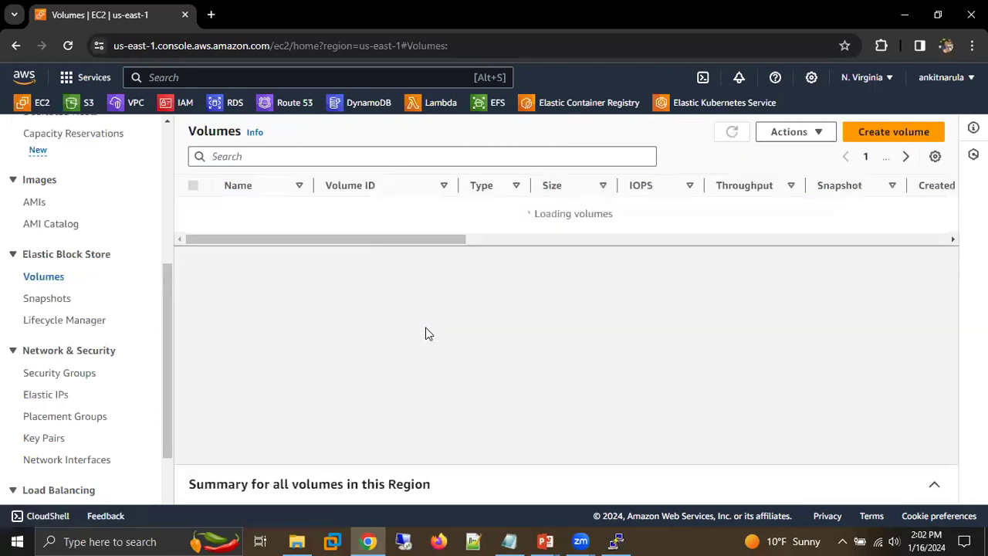
{"action": "scroll", "coordinate": [619, 267], "scroll_direction": "right", "scroll_amount": 8}
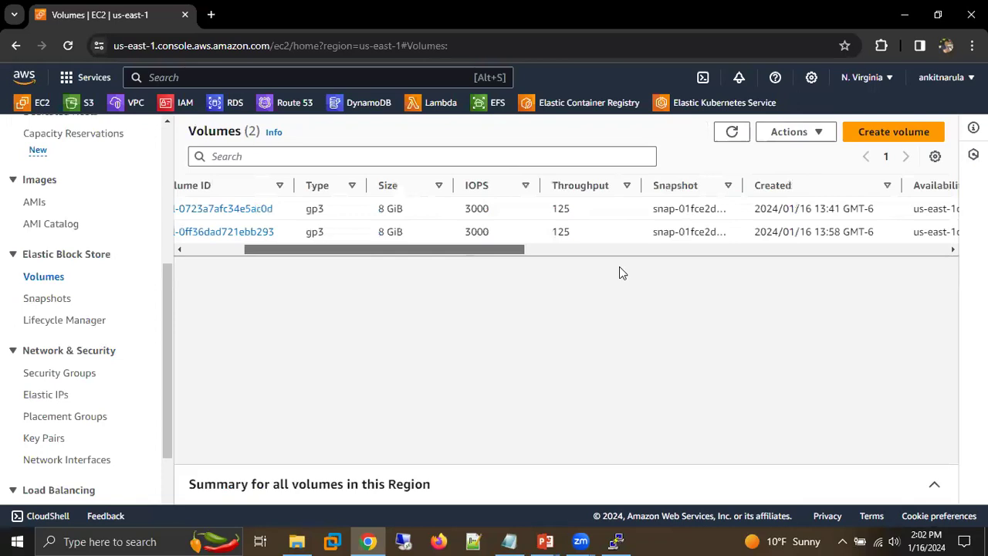
{"action": "left_click", "coordinate": [731, 130]}
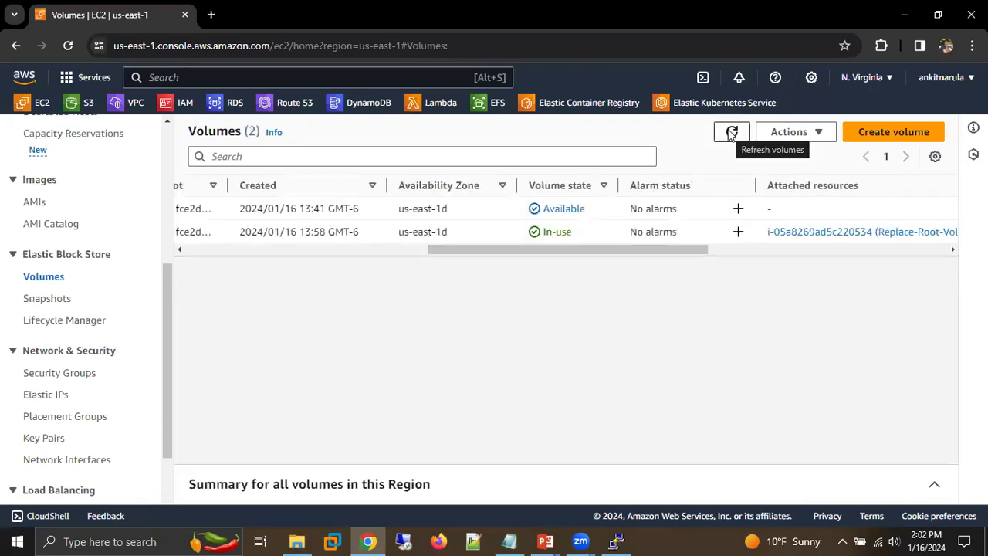
{"action": "left_click", "coordinate": [731, 132]}
{"action": "left_click", "coordinate": [731, 134]}
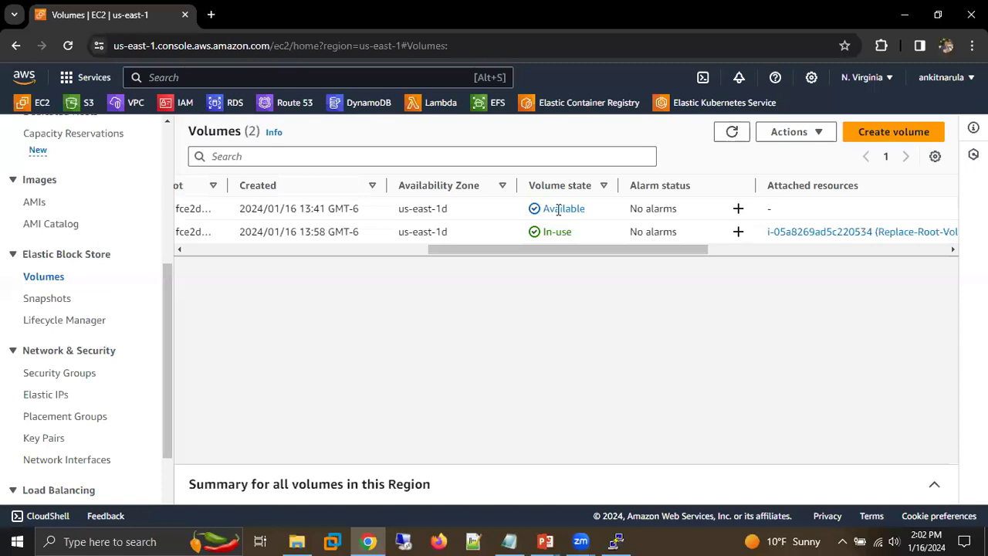
{"action": "double_click", "coordinate": [551, 209]}
{"action": "triple_click", "coordinate": [587, 236]}
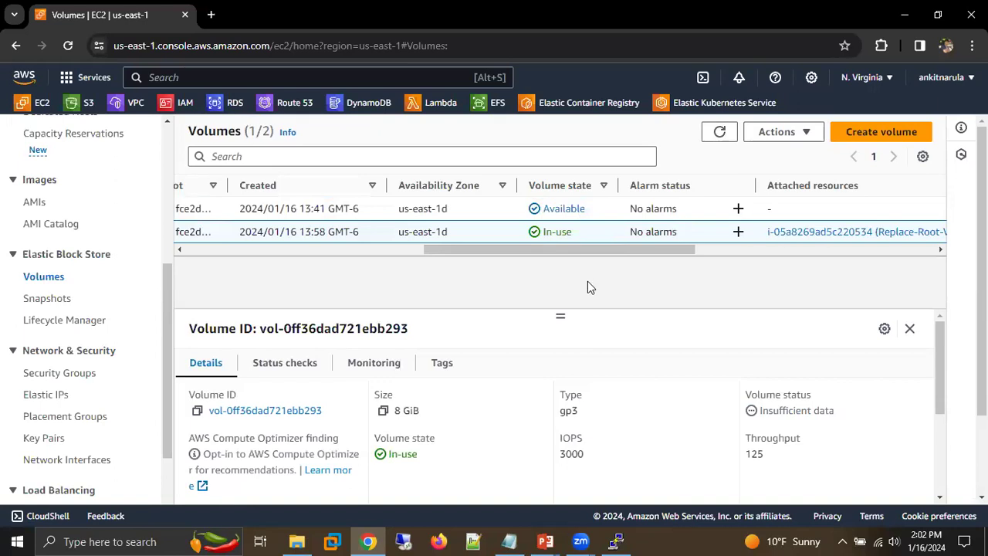
Refresh the volumes list again and examine the remaining volume's state, attached resource and volume ID.
{"action": "left_click", "coordinate": [717, 133]}
{"action": "scroll", "coordinate": [645, 230], "scroll_direction": "right", "scroll_amount": 2}
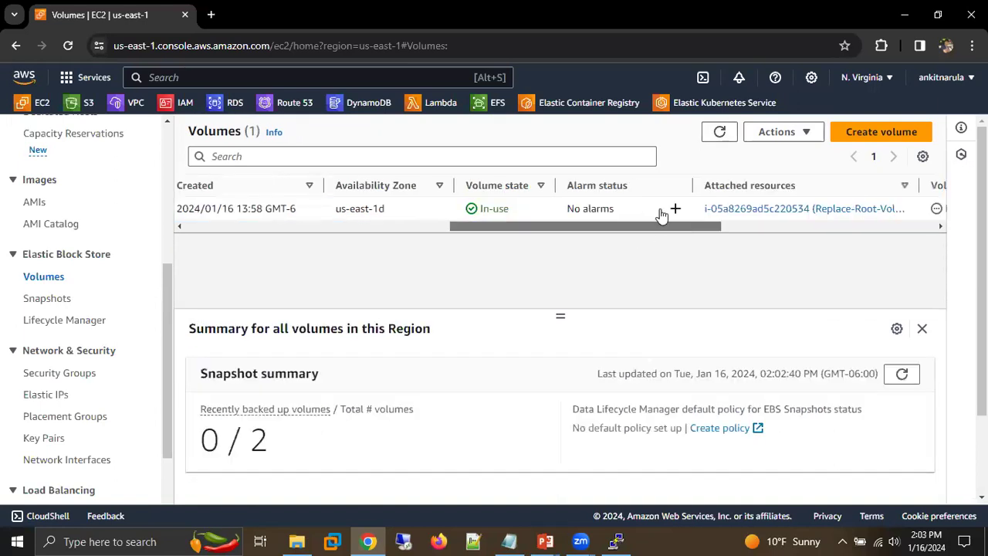
{"action": "scroll", "coordinate": [712, 223], "scroll_direction": "right", "scroll_amount": 1}
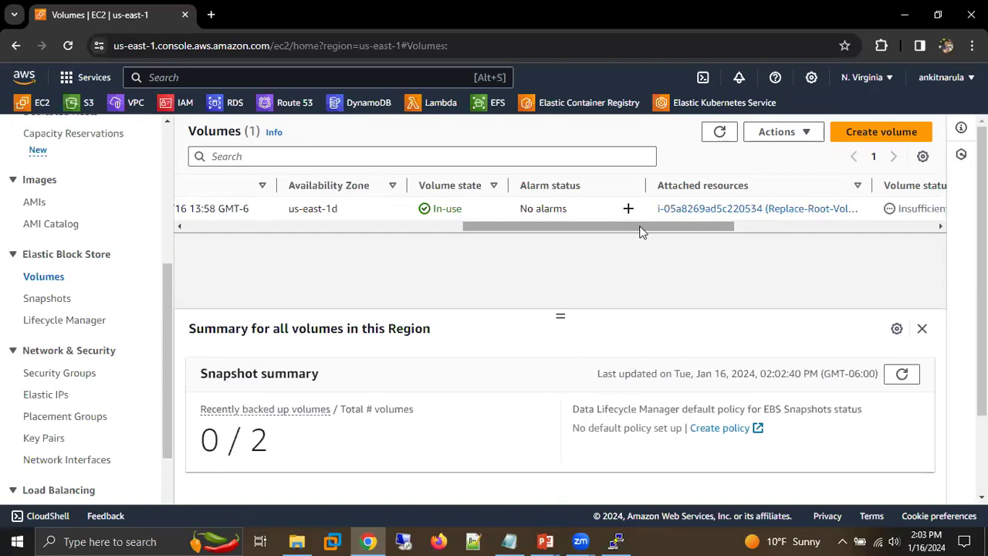
{"action": "left_click_drag", "start_coordinate": [527, 234], "coordinate": [201, 231]}
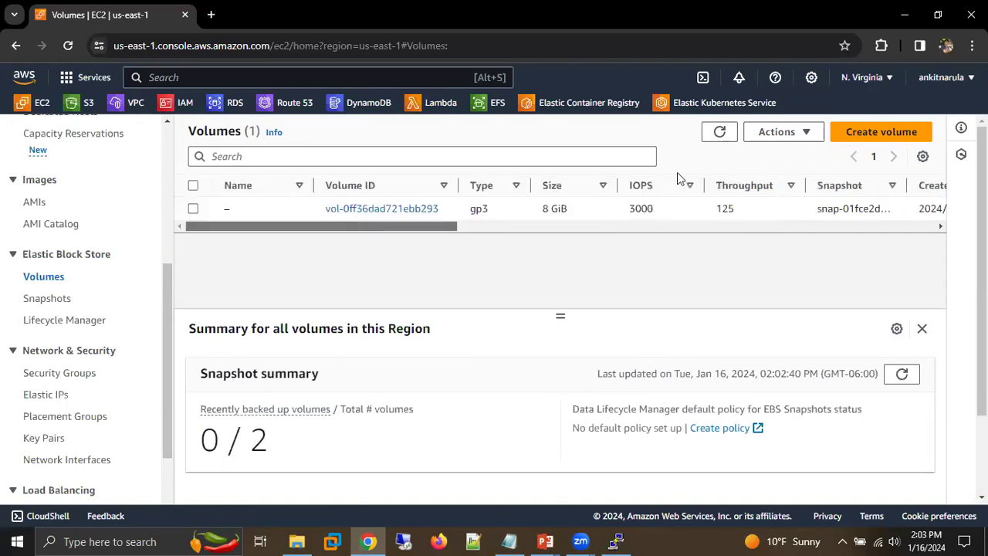
{"action": "left_click", "coordinate": [719, 131]}
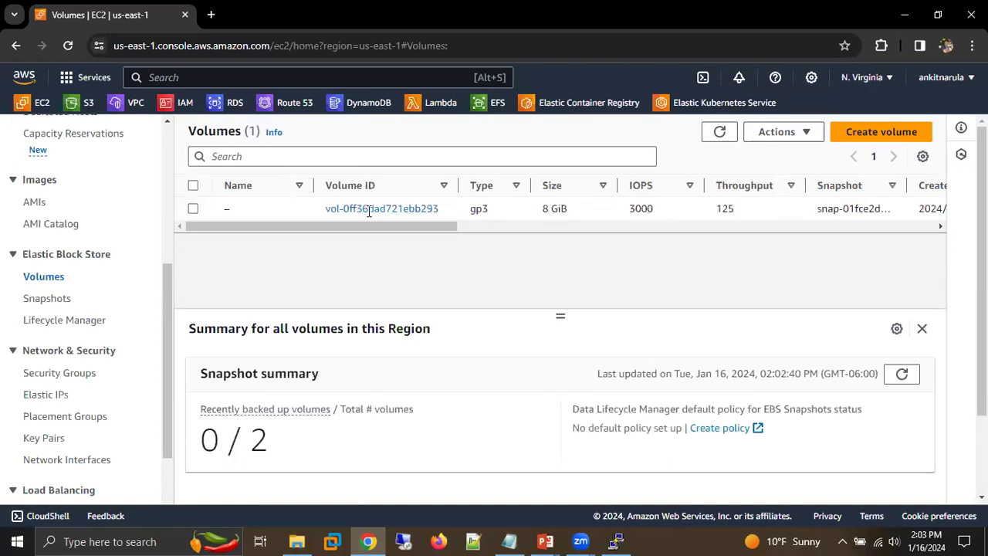
Copy the volume ID vol-0ff36dad721ebb293 into the Notepad note two lines below the first ID, without indentation, and return to the browser.
{"action": "double_click", "coordinate": [448, 209]}
{"action": "left_click_drag", "start_coordinate": [447, 209], "coordinate": [317, 212]}
{"action": "key", "text": "ctrl+c"}
{"action": "key", "text": "alt+Tab"}
{"action": "left_click", "coordinate": [498, 215]}
{"action": "key", "text": "Return"}
{"action": "key", "text": "Return"}
{"action": "key", "text": "ctrl+v"}
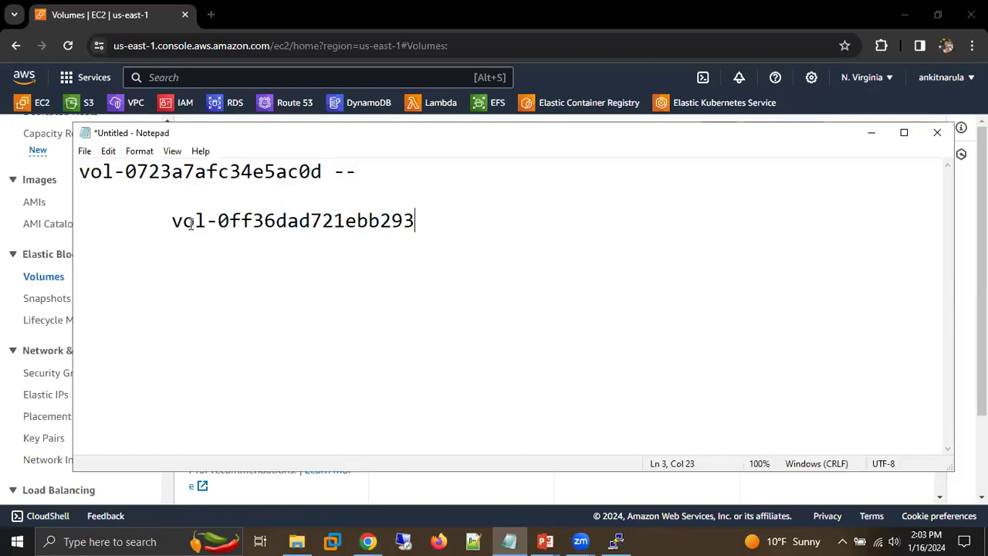
{"action": "left_click", "coordinate": [173, 221]}
{"action": "key", "text": "BackSpace"}
{"action": "left_click_drag", "start_coordinate": [206, 221], "coordinate": [287, 222]}
{"action": "key", "text": "alt+Tab"}
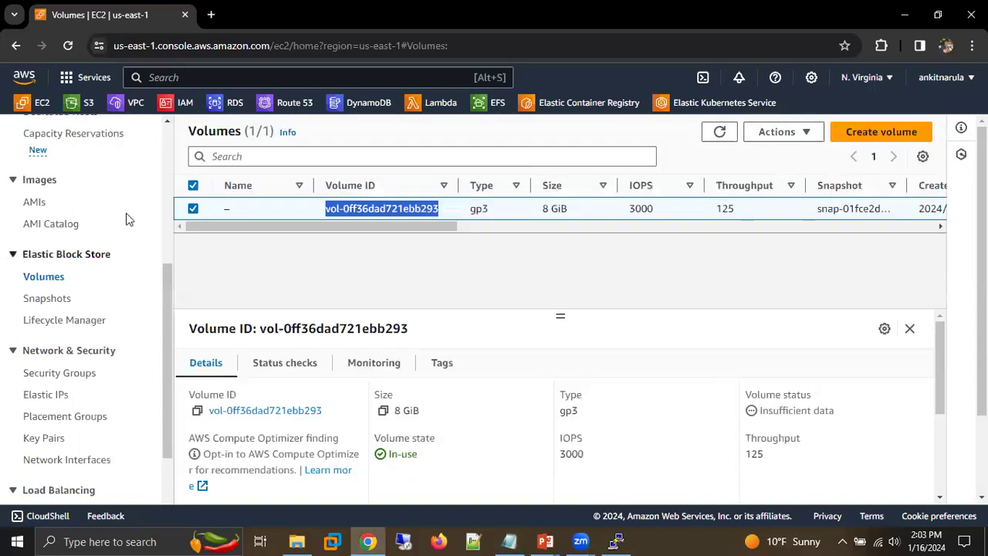
Return to the instances list, select Replace-Root-Volume and check the volume ID of its root block device in the storage details.
{"action": "scroll", "coordinate": [69, 270], "scroll_direction": "up", "scroll_amount": 2}
{"action": "scroll", "coordinate": [54, 210], "scroll_direction": "up", "scroll_amount": 2}
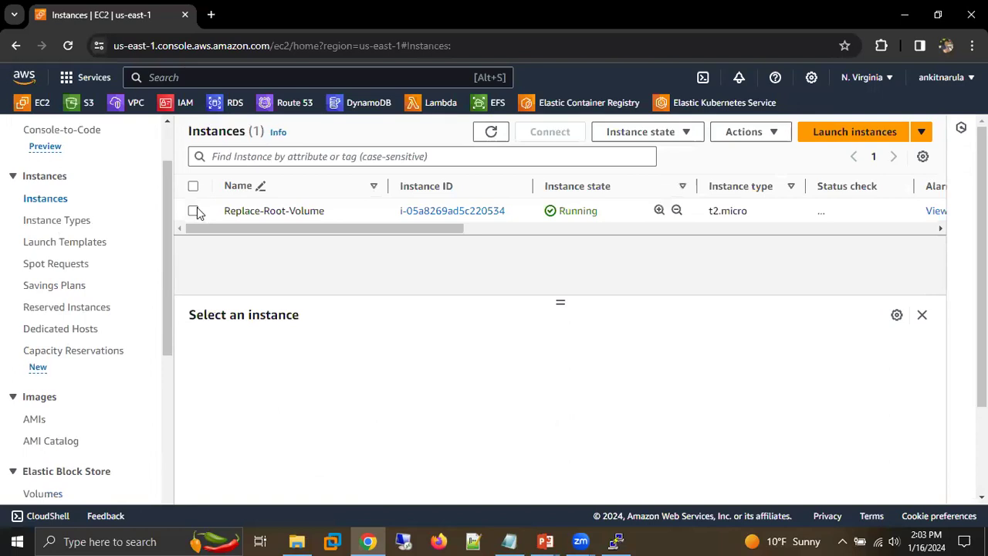
{"action": "left_click", "coordinate": [193, 211]}
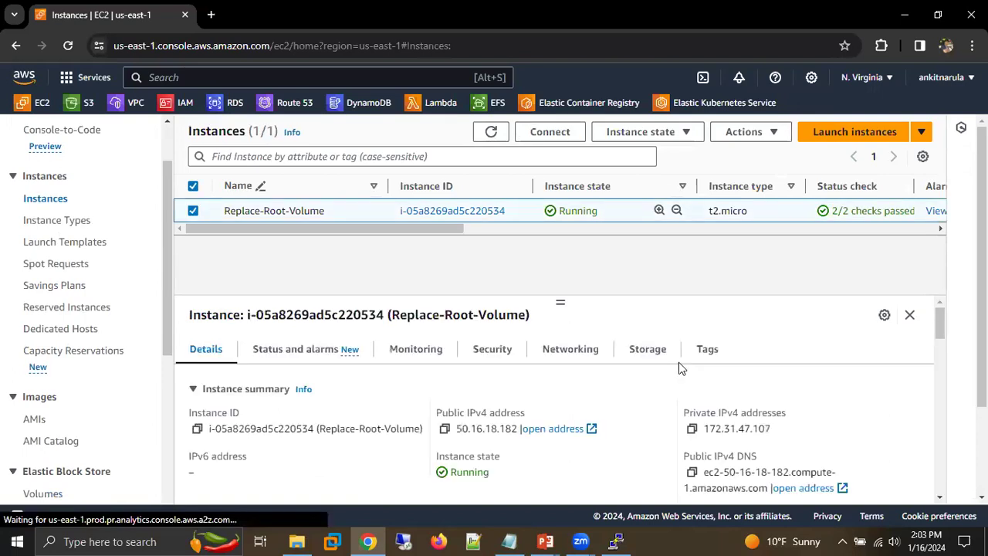
{"action": "left_click", "coordinate": [646, 348]}
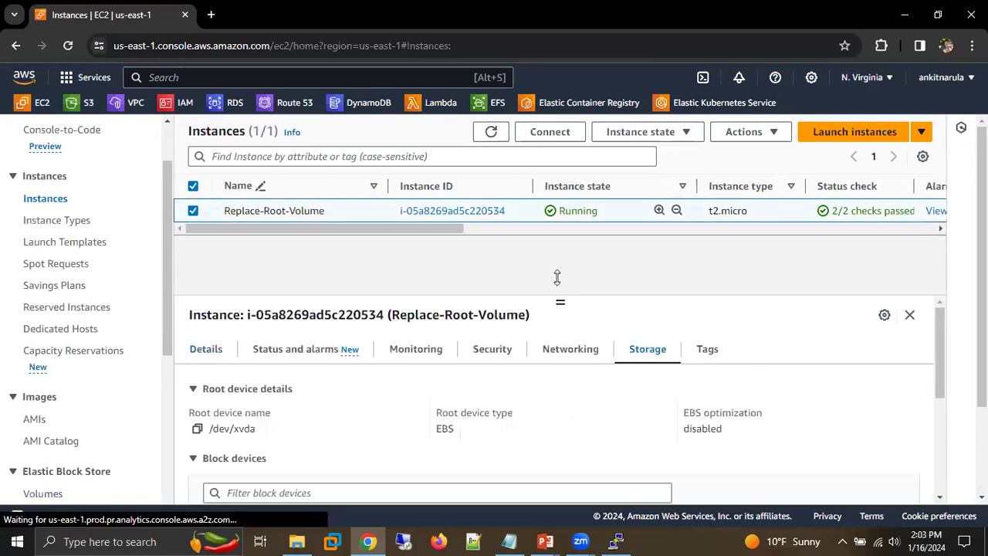
{"action": "scroll", "coordinate": [940, 386], "scroll_direction": "down", "scroll_amount": 2}
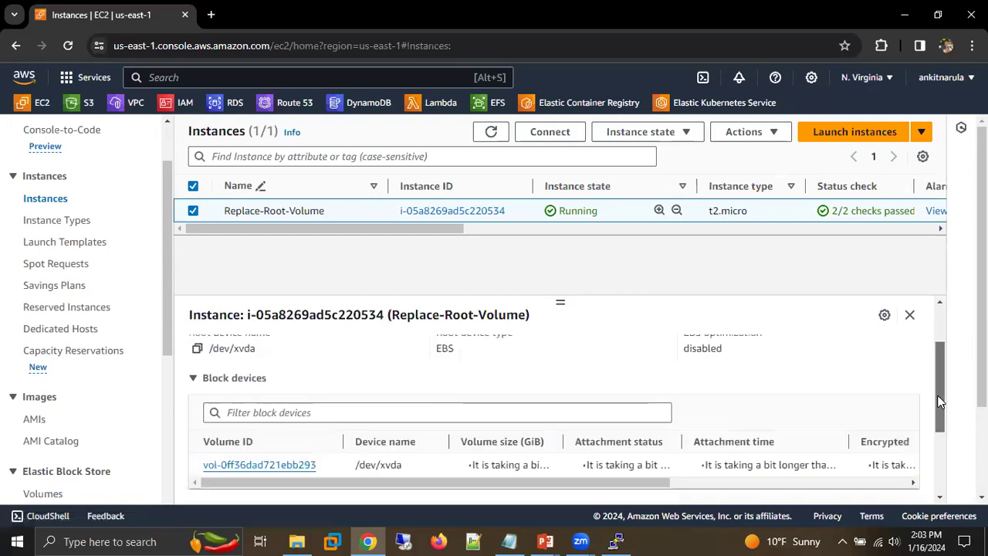
{"action": "left_click_drag", "start_coordinate": [298, 416], "coordinate": [373, 422]}
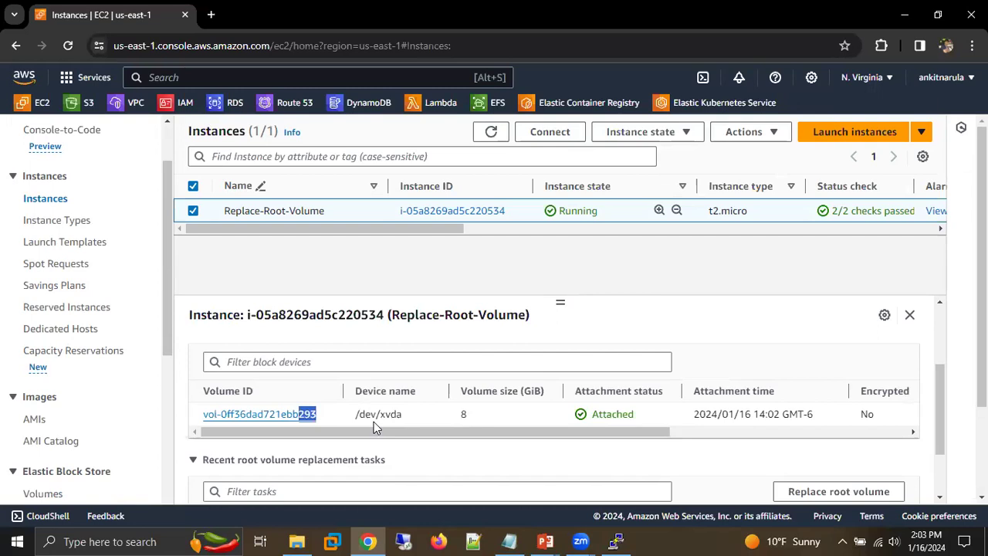
Compare the attached volume's ID with the Notepad note and check the state of the root volume replacement task.
{"action": "key", "text": "alt+Tab"}
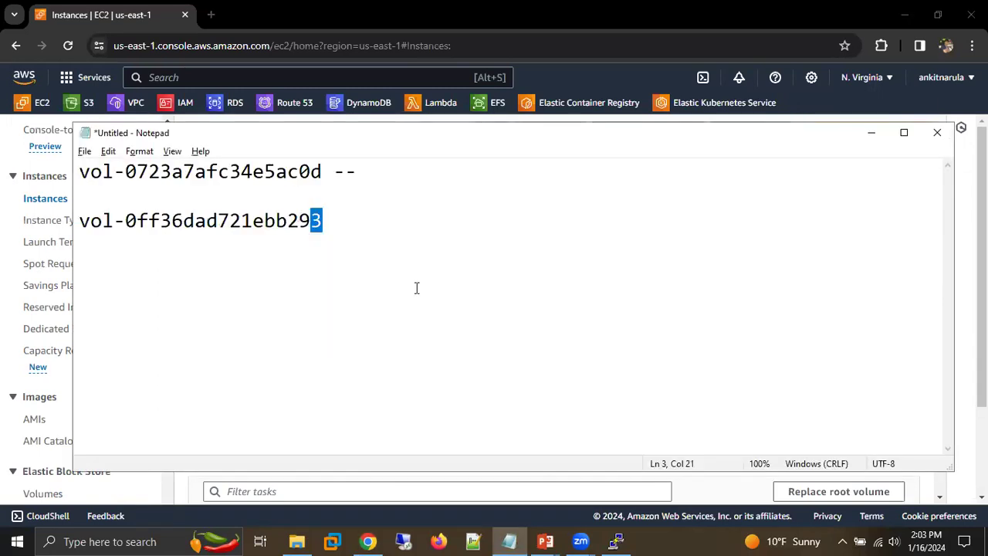
{"action": "key", "text": "alt+Tab"}
{"action": "scroll", "coordinate": [423, 445], "scroll_direction": "down", "scroll_amount": 1}
{"action": "left_click_drag", "start_coordinate": [401, 456], "coordinate": [459, 457]}
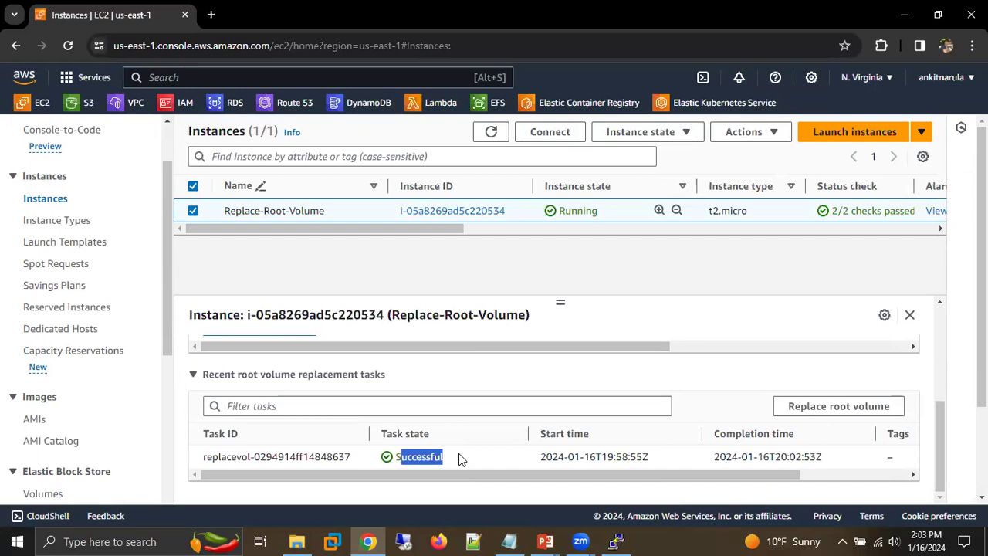
Copy the instance's public IPv4 address from its details and try to restart the inactive PuTTY session.
{"action": "scroll", "coordinate": [614, 399], "scroll_direction": "up", "scroll_amount": 2}
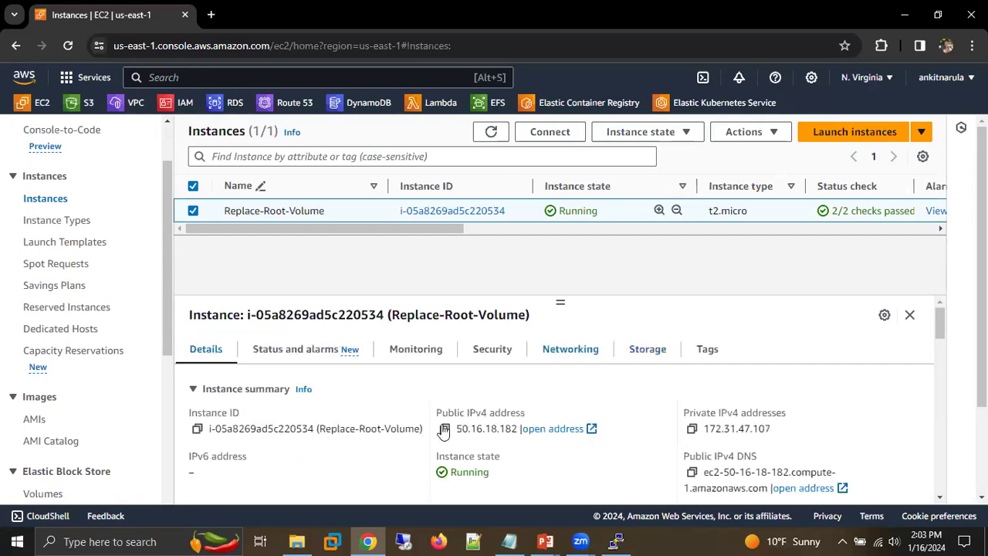
{"action": "left_click", "coordinate": [445, 428]}
{"action": "key", "text": "alt+Tab"}
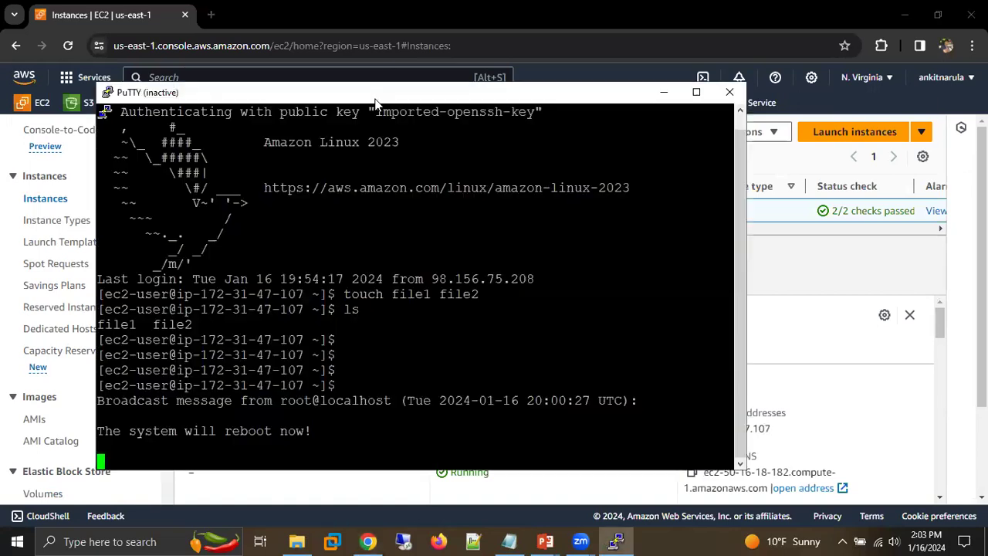
{"action": "right_click", "coordinate": [374, 98]}
{"action": "left_click", "coordinate": [448, 252]}
{"action": "right_click", "coordinate": [322, 93]}
{"action": "left_click", "coordinate": [500, 171]}
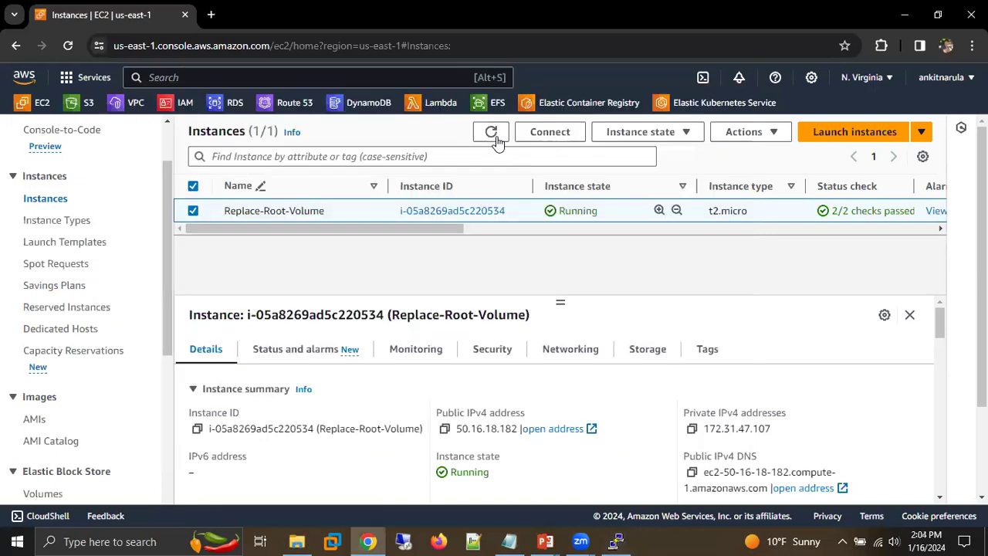
Refresh the instances list to recheck the instance's status checks and look at the PuTTY terminal for the reconnection.
{"action": "left_click", "coordinate": [491, 132]}
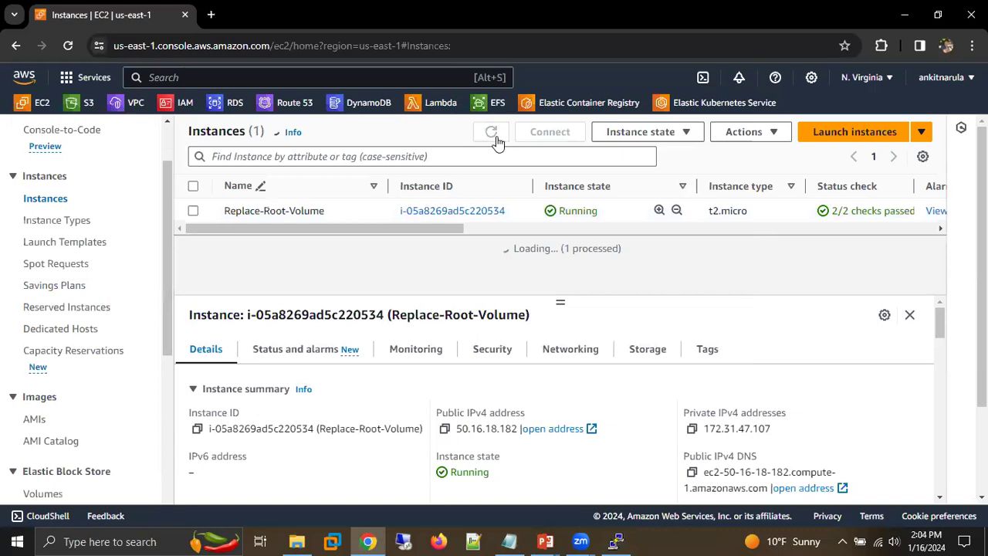
{"action": "key", "text": "alt+Tab"}
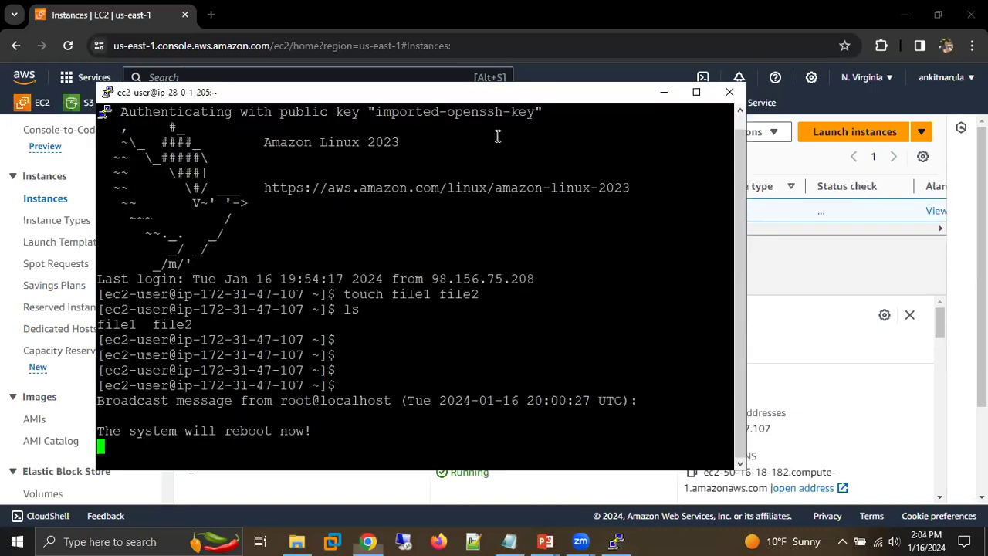
{"action": "key", "text": "alt+Tab"}
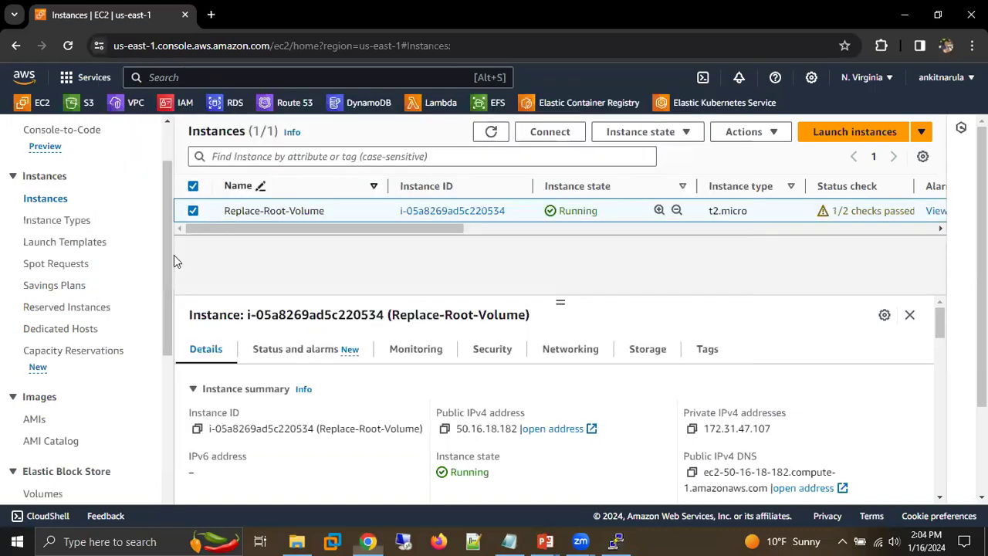
Go back to the volumes list and clear the selection of the volume vol-0ff36dad721ebb293.
{"action": "scroll", "coordinate": [154, 321], "scroll_direction": "down", "scroll_amount": 2}
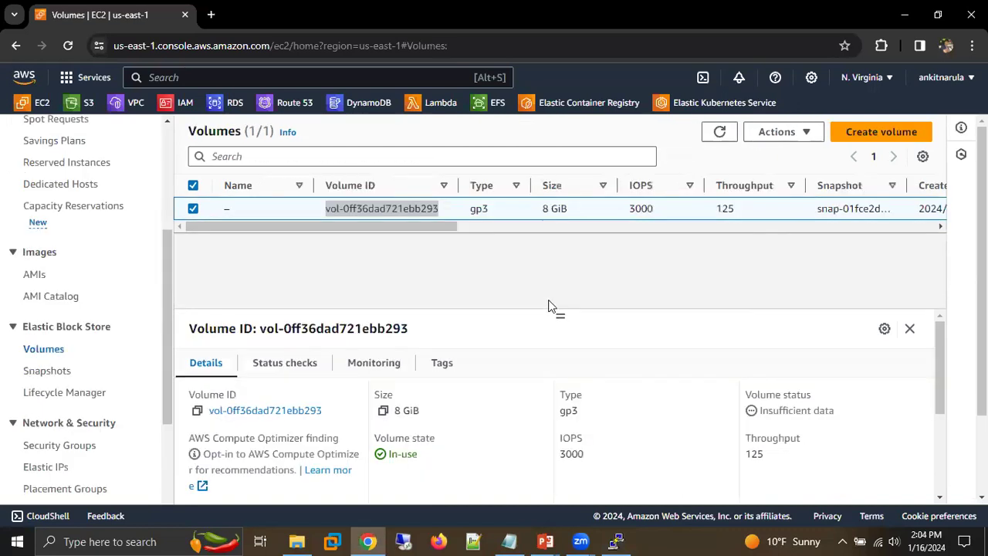
{"action": "left_click", "coordinate": [548, 301]}
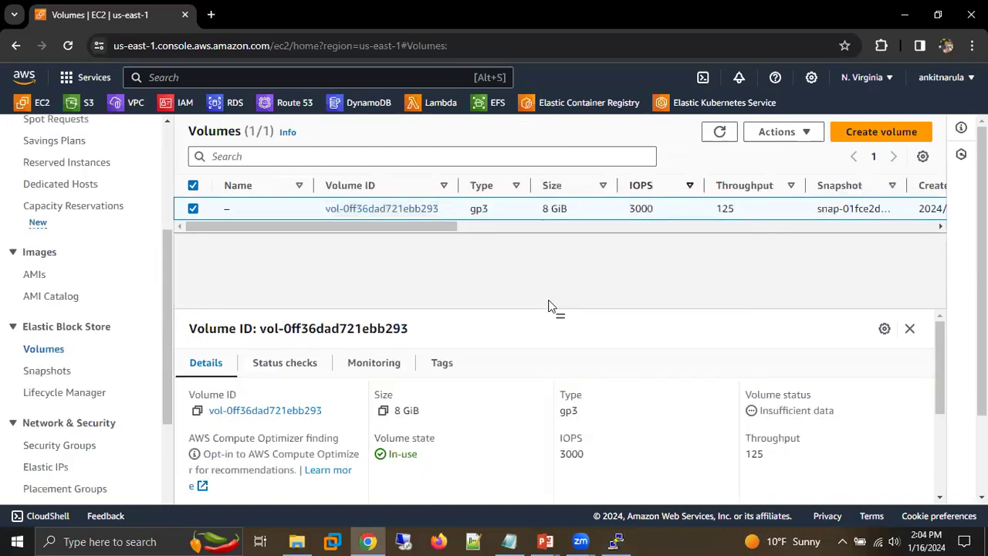
{"action": "left_click", "coordinate": [207, 212]}
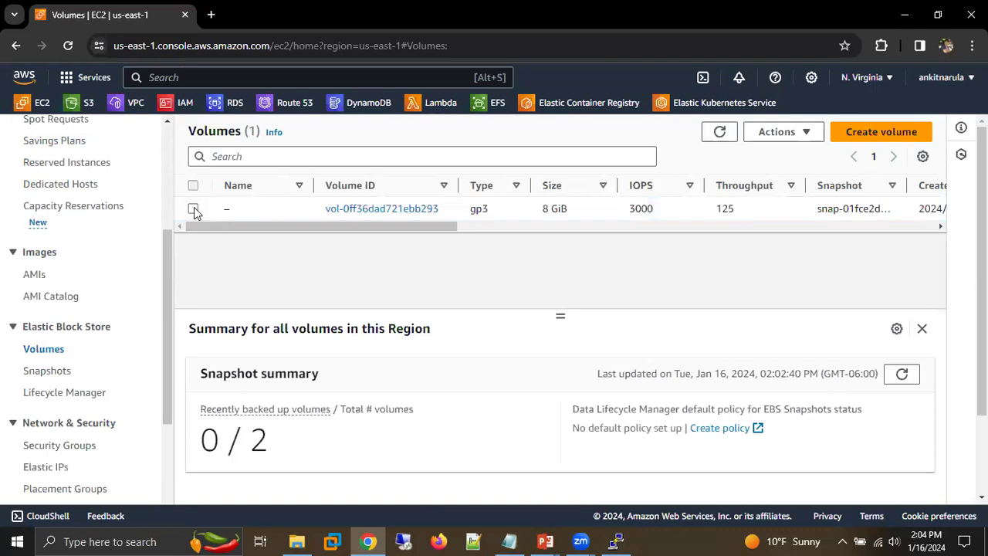
Select the volume vol-0ff36dad721ebb293 and try to restart the inactive PuTTY session.
{"action": "left_click", "coordinate": [193, 209]}
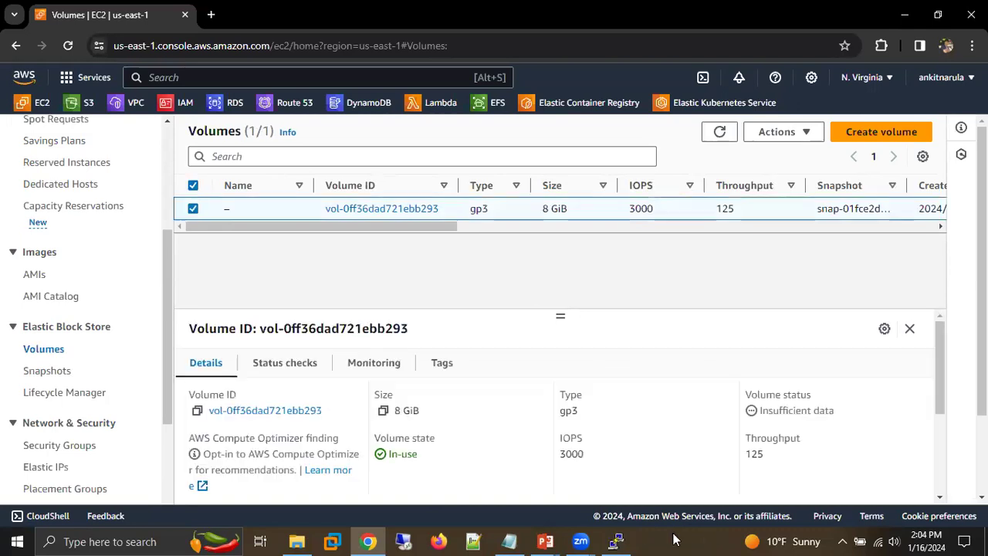
{"action": "left_click", "coordinate": [570, 321]}
{"action": "right_click", "coordinate": [366, 93]}
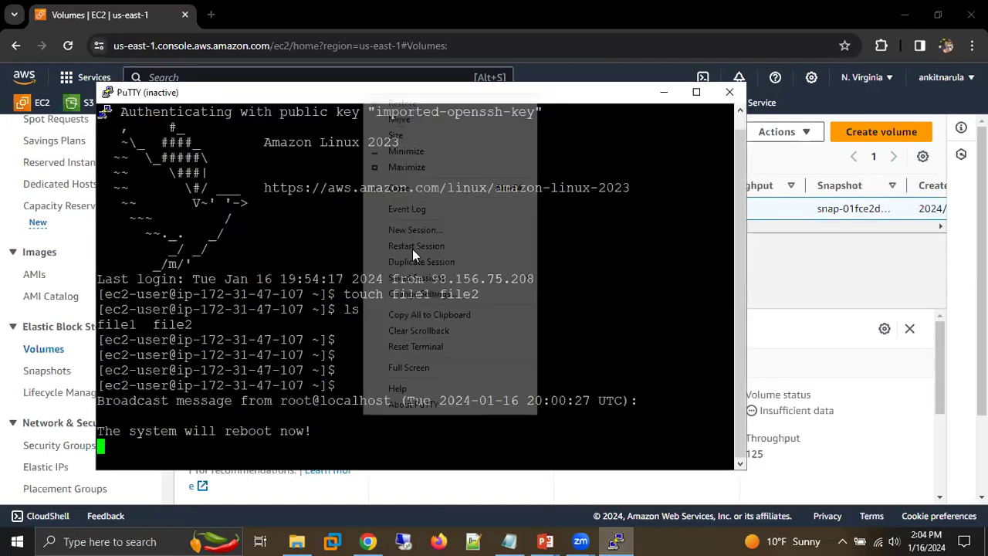
{"action": "left_click", "coordinate": [412, 247]}
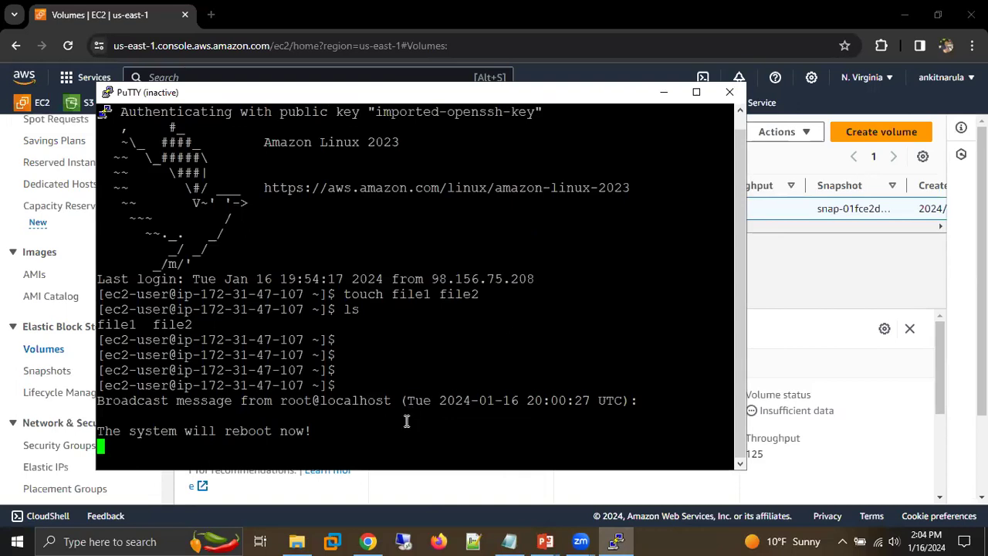
Launch another PuTTY from the folder and set its host to 50.16.18.182.
{"action": "left_click", "coordinate": [311, 539]}
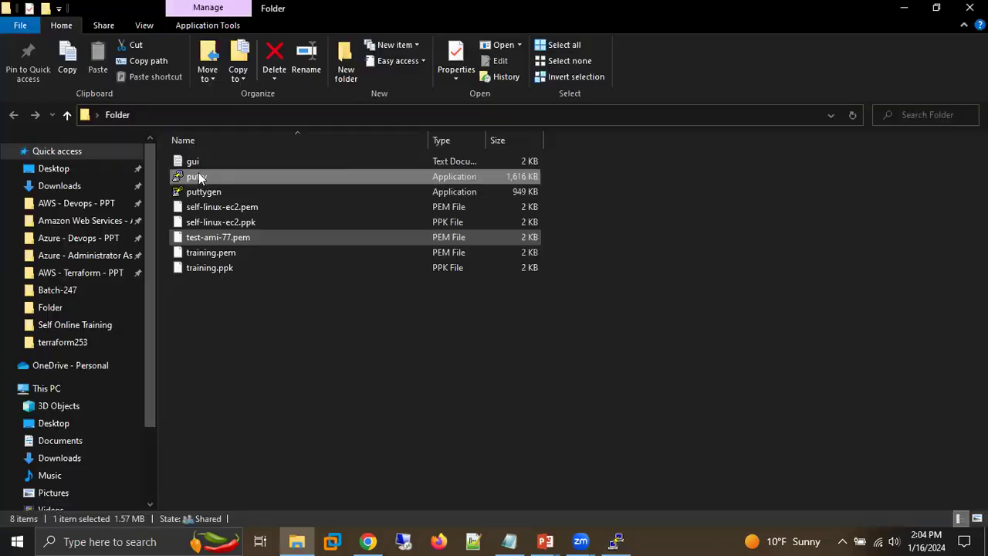
{"action": "double_click", "coordinate": [199, 178]}
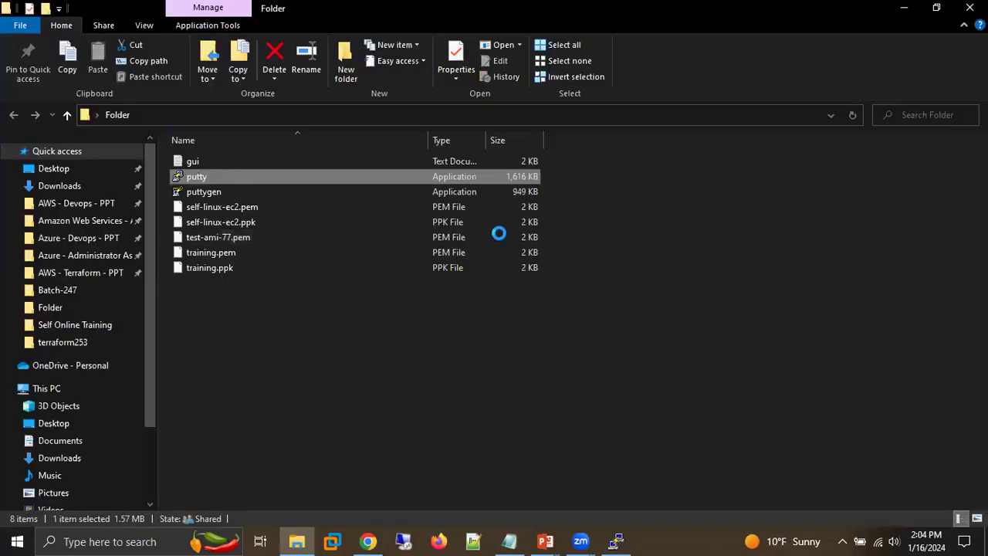
{"action": "type", "text": "50.16.18.182"}
Choose self-linux-ec2.ppk as the SSH authentication private key and try to open the new session.
{"action": "left_click", "coordinate": [360, 334]}
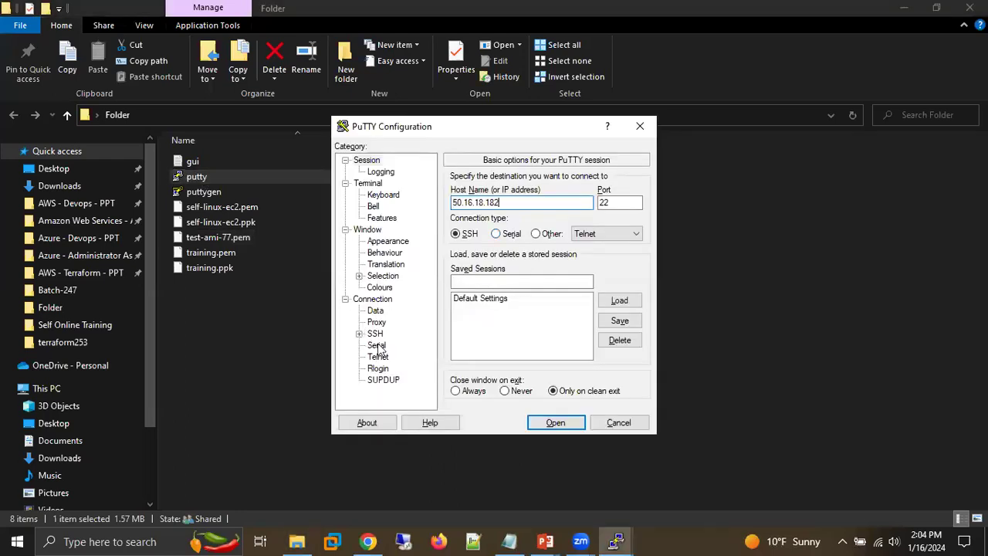
{"action": "left_click", "coordinate": [373, 344]}
{"action": "left_click", "coordinate": [402, 356]}
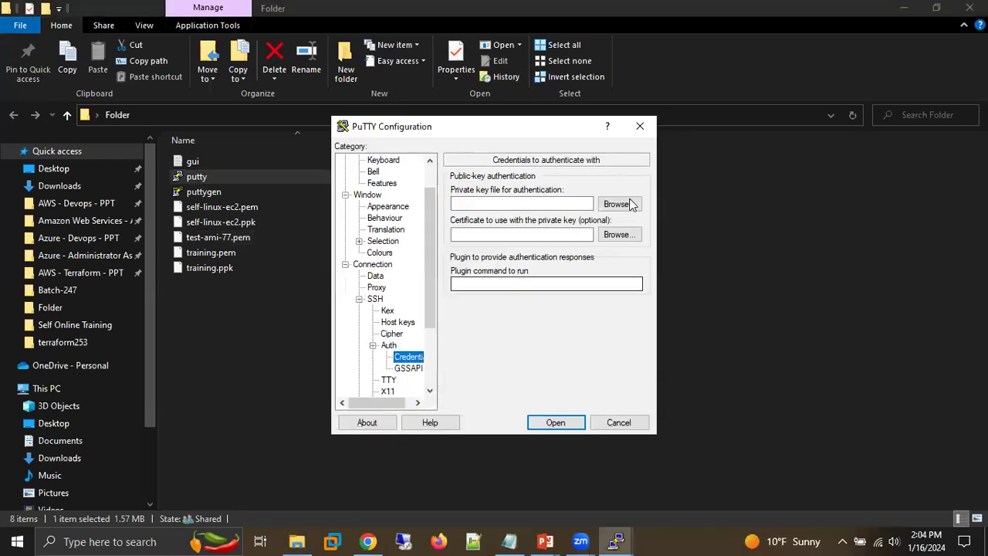
{"action": "left_click", "coordinate": [632, 203]}
{"action": "left_click", "coordinate": [520, 241]}
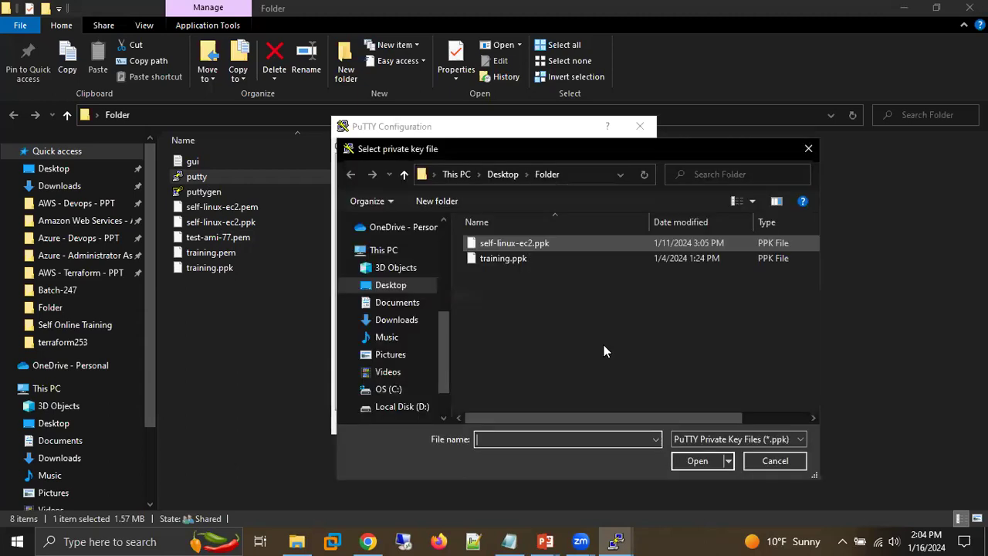
{"action": "left_click", "coordinate": [694, 460]}
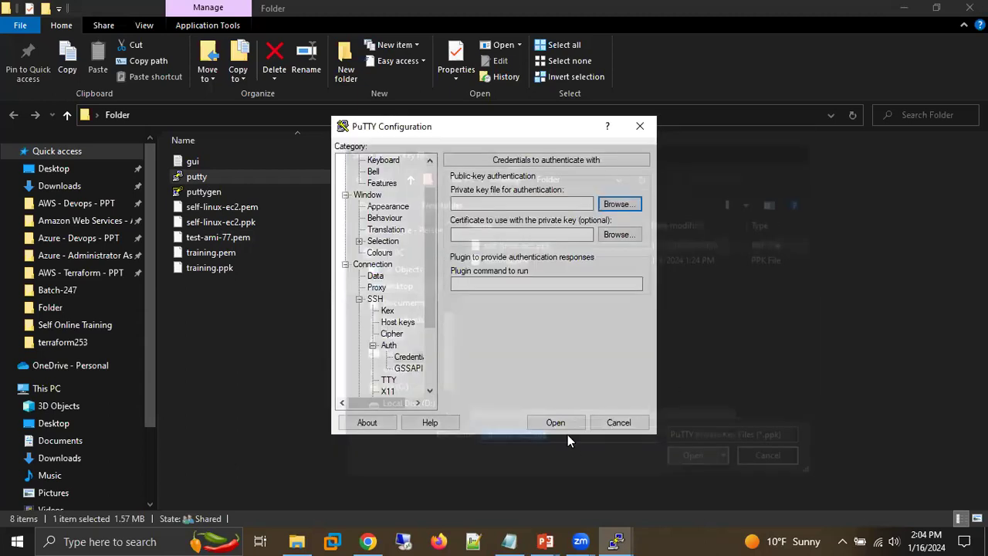
{"action": "left_click", "coordinate": [563, 426]}
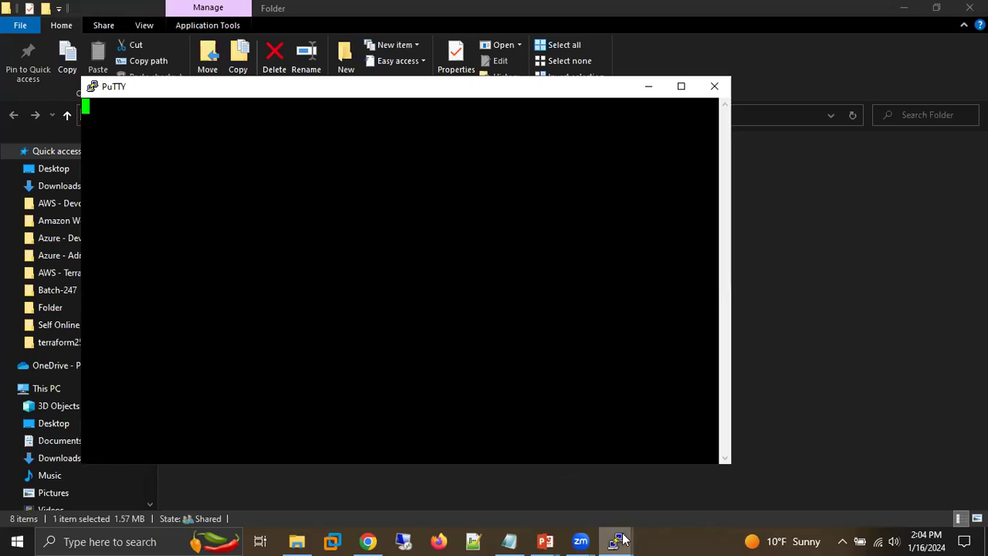
Return to the original PuTTY window, dismiss its error, separate the two terminals and try to restart the original session.
{"action": "mouse_move", "coordinate": [623, 539]}
{"action": "left_click", "coordinate": [578, 494]}
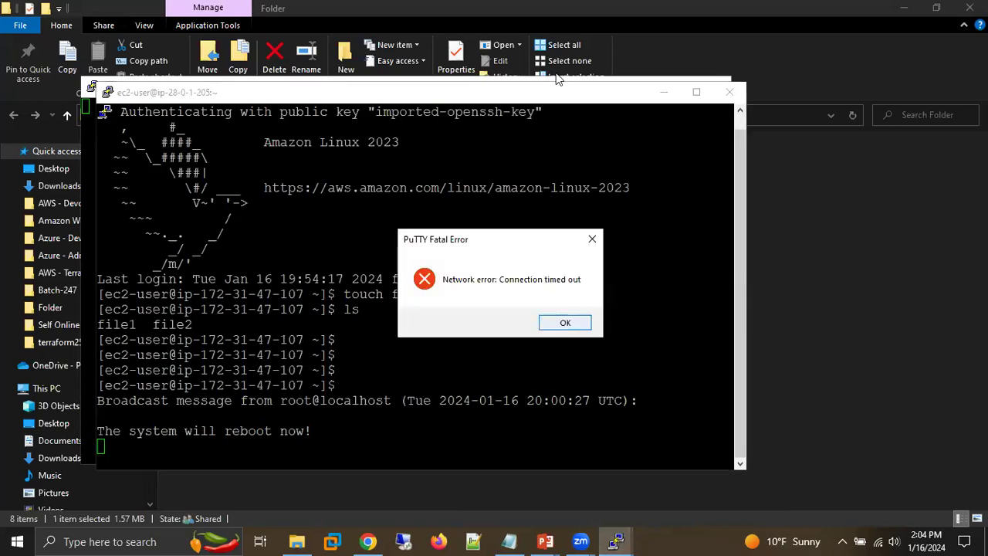
{"action": "key", "text": "Return"}
{"action": "left_click_drag", "start_coordinate": [575, 88], "coordinate": [573, 123]}
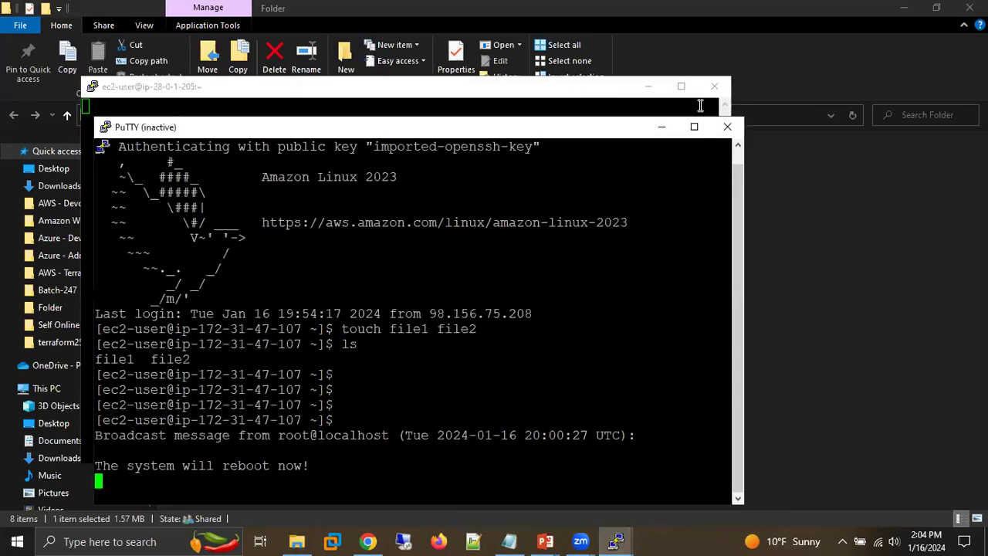
{"action": "left_click", "coordinate": [700, 106]}
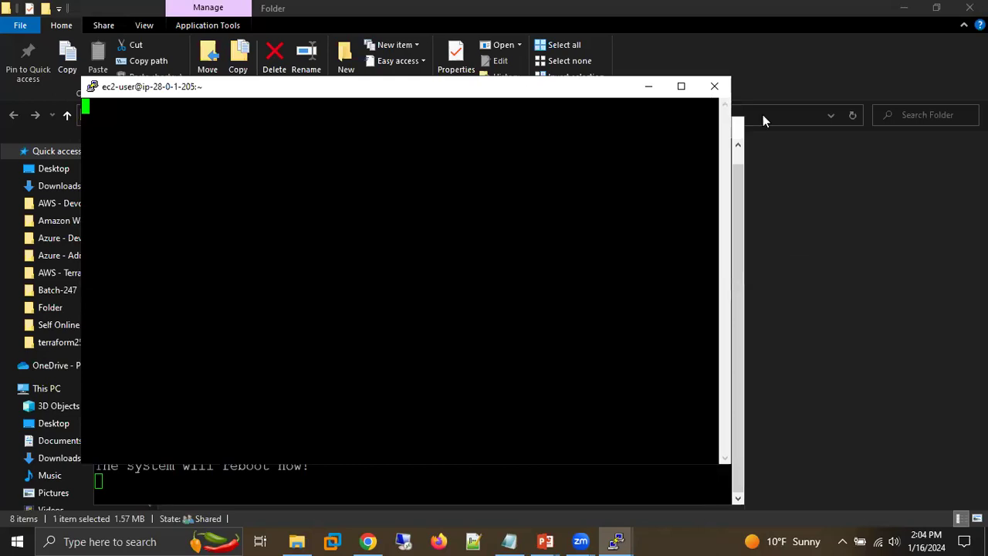
{"action": "left_click_drag", "start_coordinate": [415, 87], "coordinate": [788, 114]}
{"action": "left_click_drag", "start_coordinate": [423, 124], "coordinate": [417, 102]}
{"action": "right_click", "coordinate": [417, 103]}
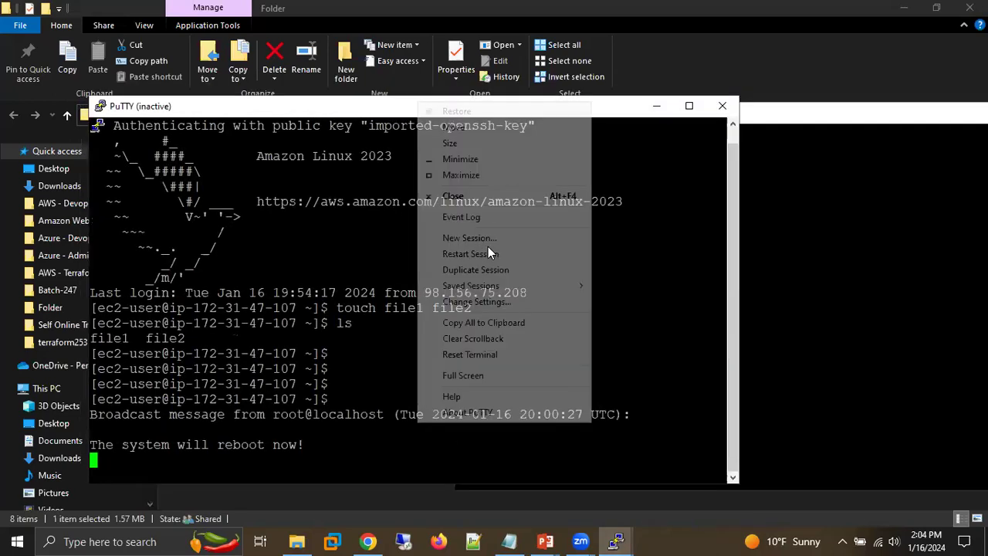
Close the new blank PuTTY window, keeping the original terminal open.
{"action": "left_click", "coordinate": [882, 132]}
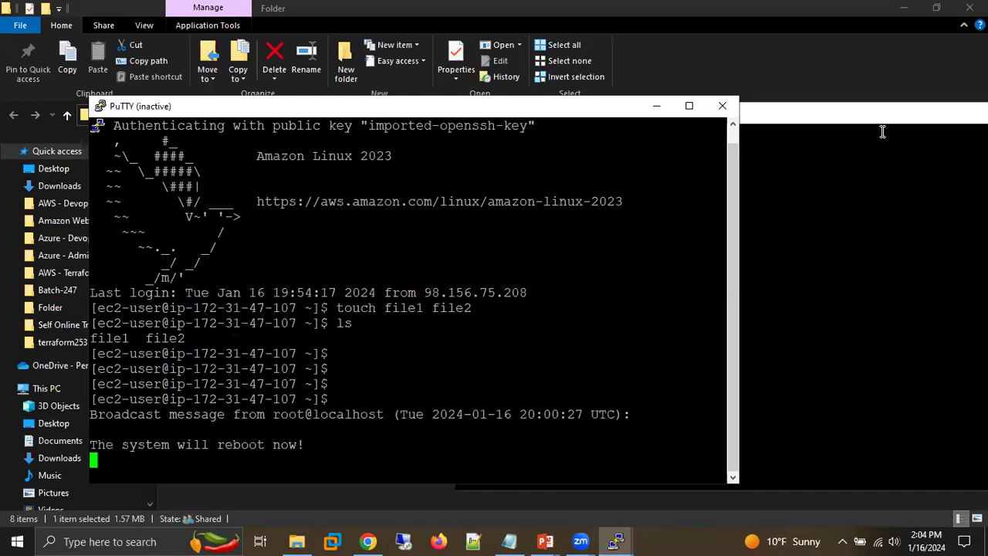
{"action": "left_click", "coordinate": [873, 121]}
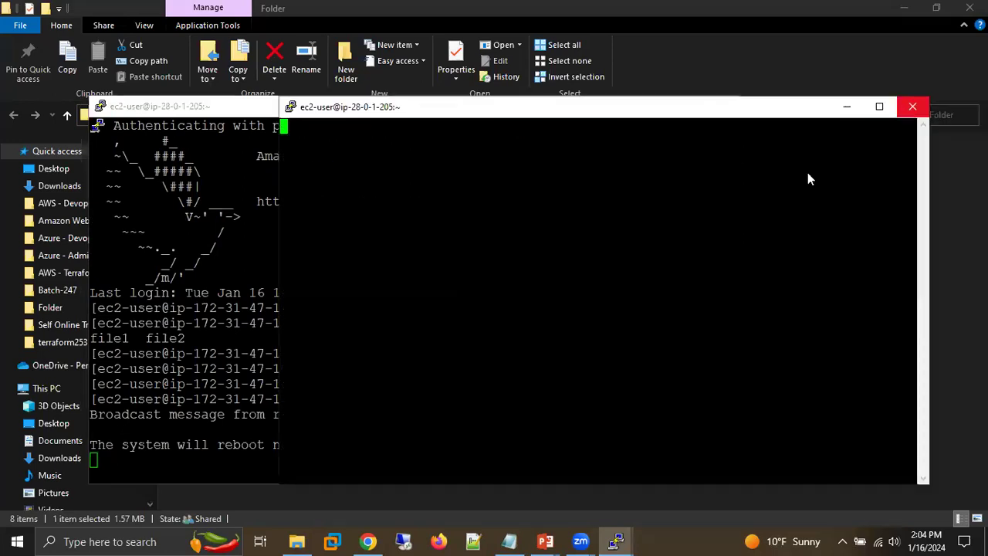
{"action": "key", "text": "alt+F4"}
{"action": "left_click", "coordinate": [533, 324]}
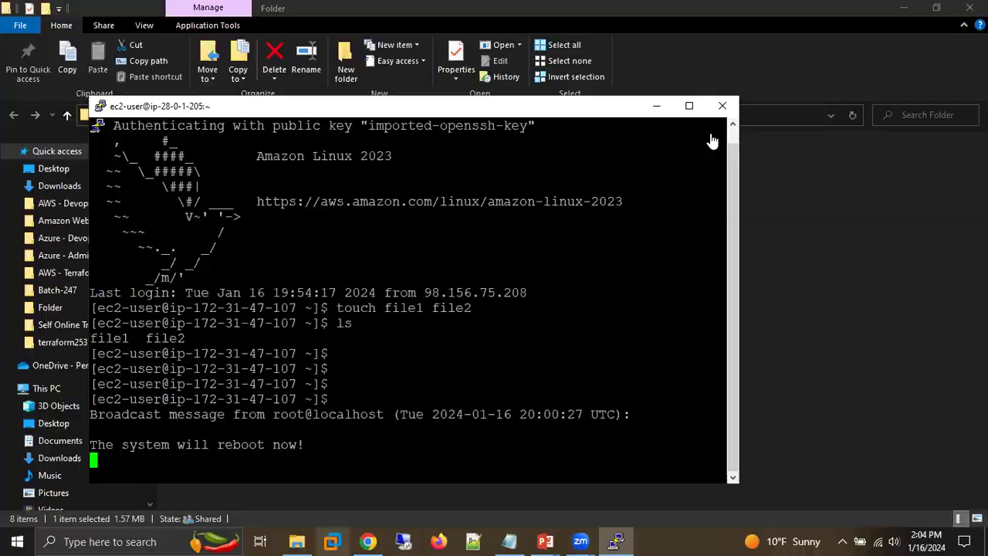
Go back to the EC2 instances list in the browser and refresh the status check of Replace-Root-Volume.
{"action": "key", "text": "alt+Tab"}
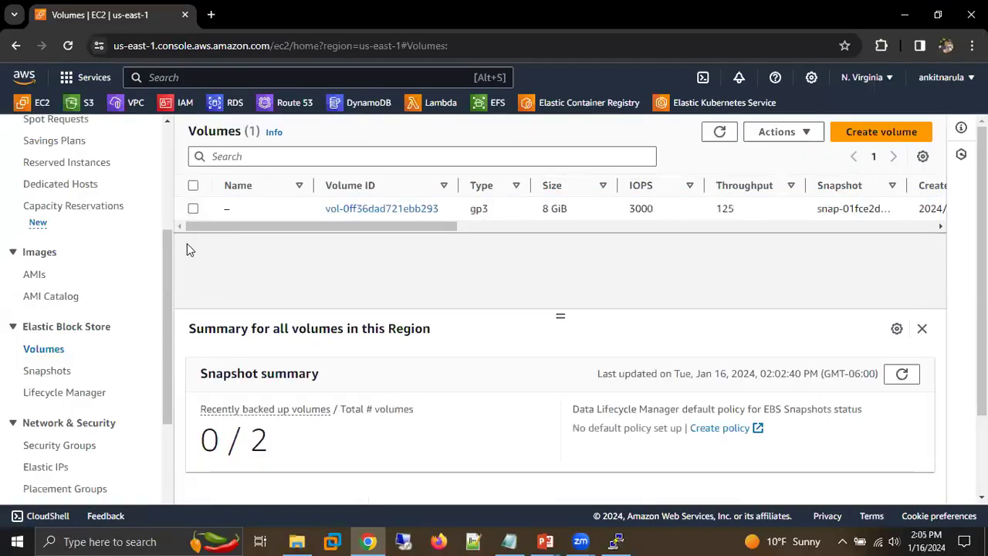
{"action": "scroll", "coordinate": [49, 267], "scroll_direction": "up", "scroll_amount": 3}
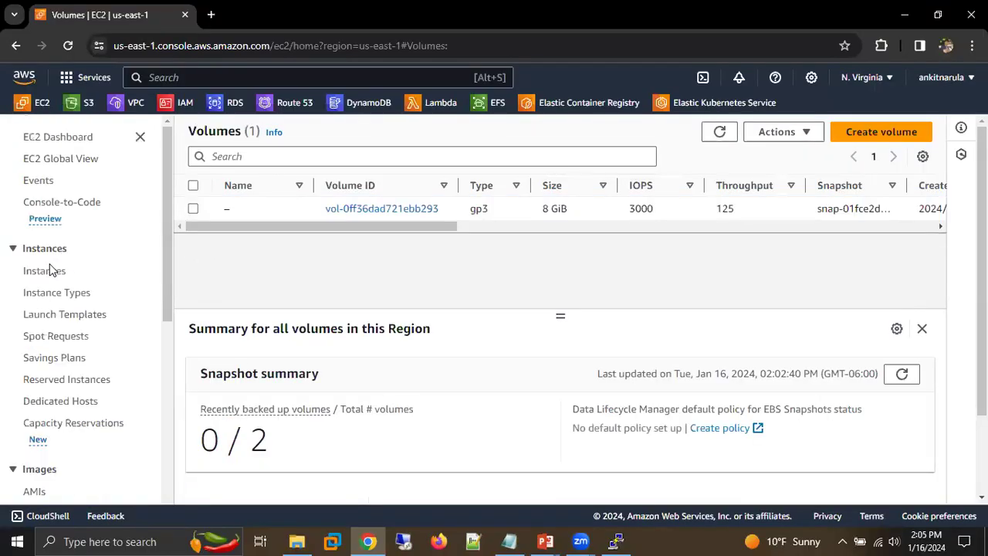
{"action": "left_click", "coordinate": [44, 271]}
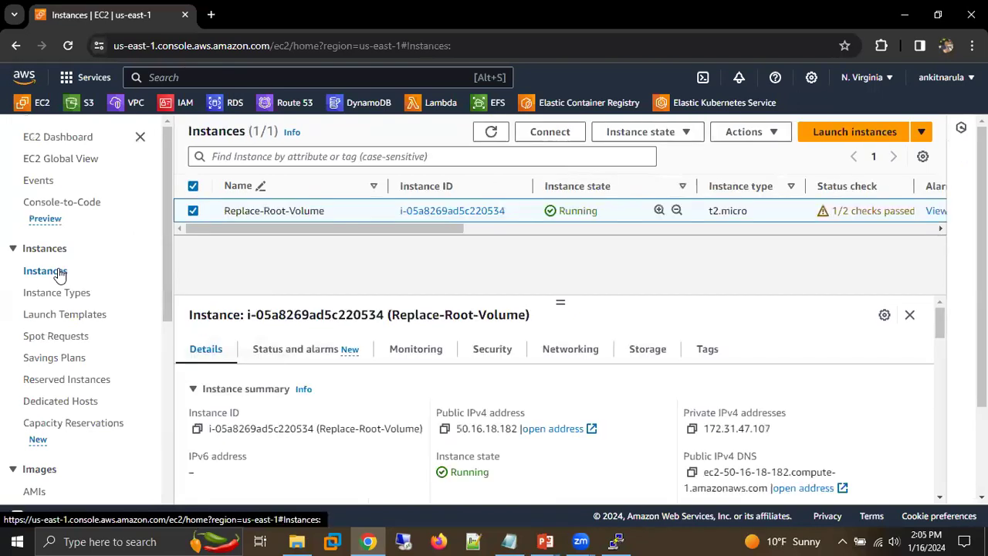
{"action": "left_click", "coordinate": [505, 136]}
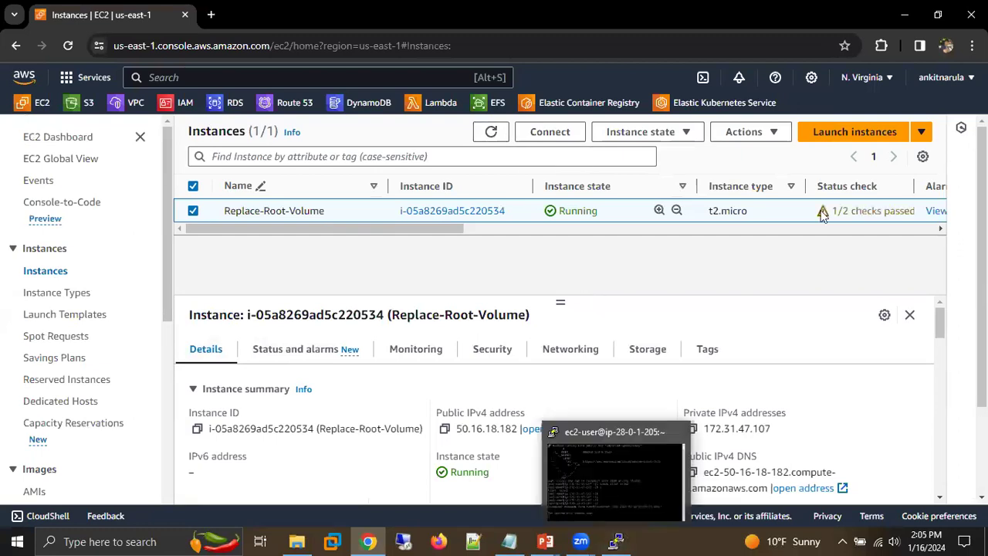
{"action": "left_click", "coordinate": [739, 274]}
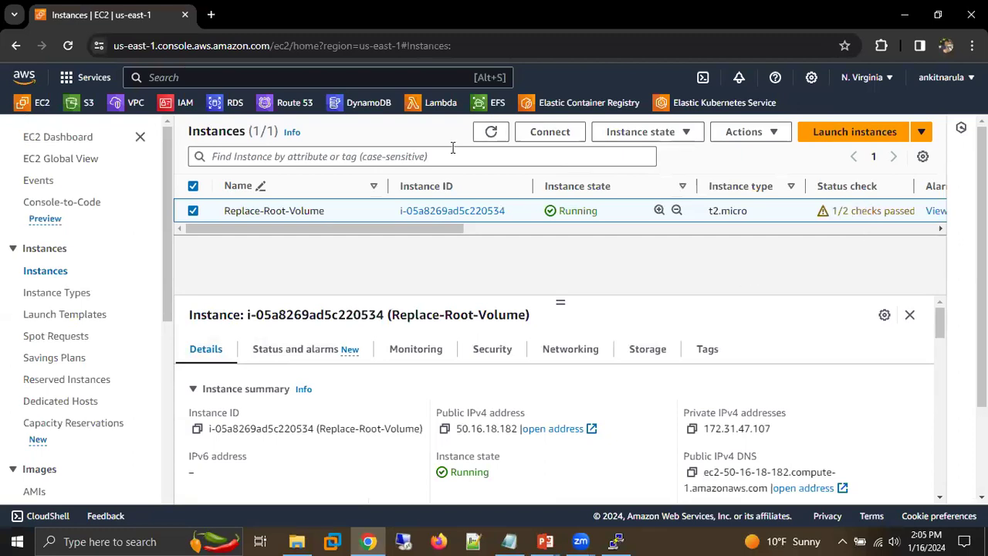
{"action": "left_click", "coordinate": [492, 136]}
Dismiss the PuTTY connection error and try once more to restart the session.
{"action": "left_click", "coordinate": [616, 540]}
{"action": "left_click", "coordinate": [564, 322]}
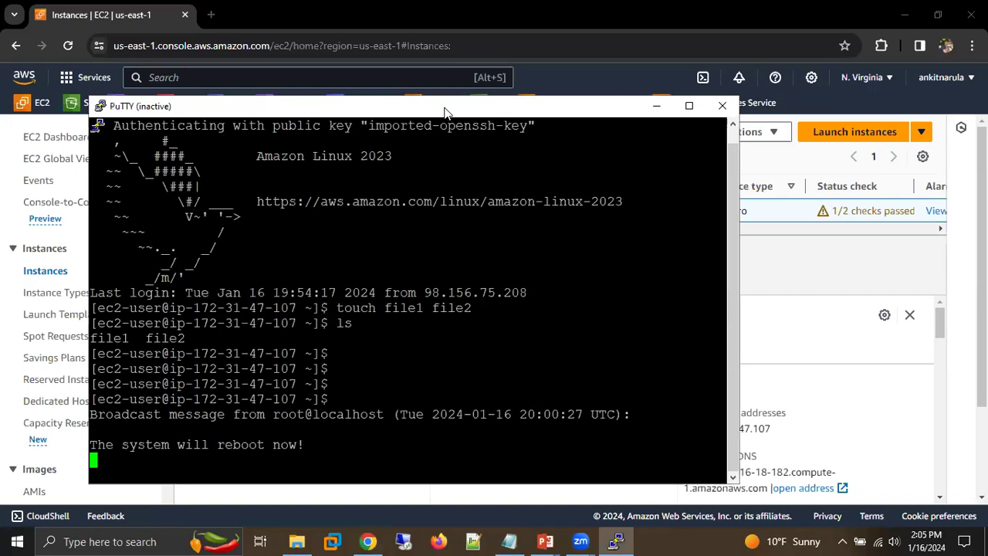
{"action": "right_click", "coordinate": [445, 109]}
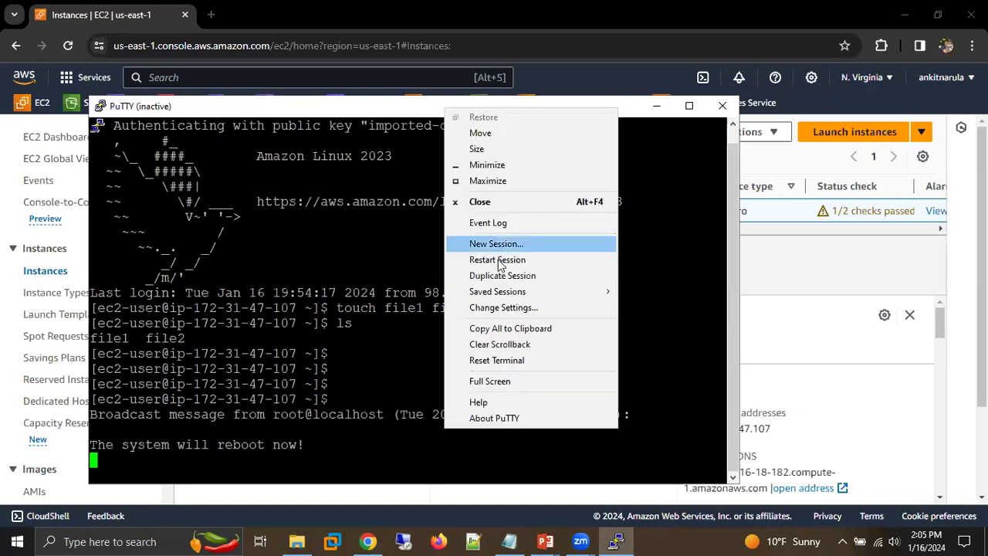
{"action": "left_click", "coordinate": [497, 260]}
Refresh the instances list and review the storage details of Replace-Root-Volume, including its block devices and root volume replacement tasks.
{"action": "left_click", "coordinate": [898, 275]}
{"action": "left_click", "coordinate": [506, 138]}
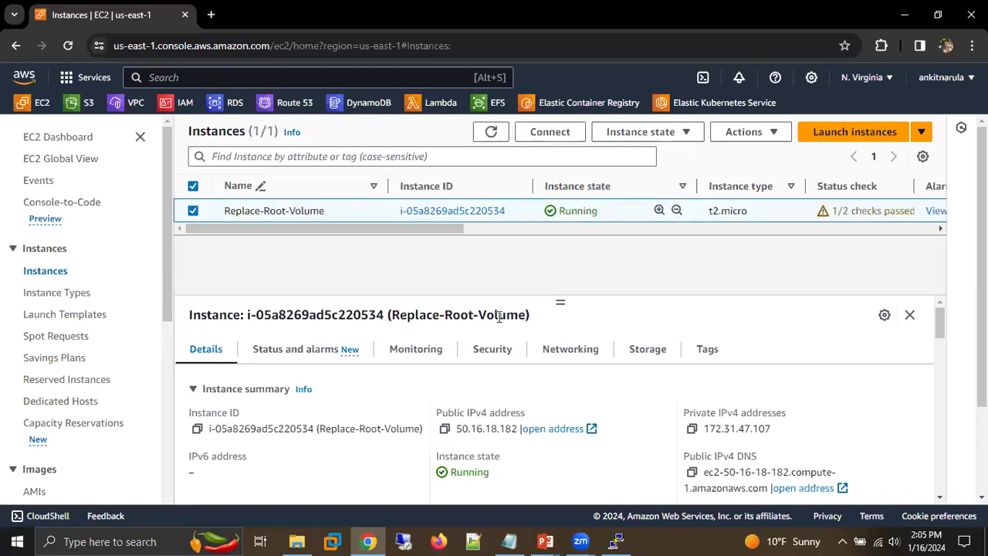
{"action": "left_click_drag", "start_coordinate": [401, 229], "coordinate": [361, 326]}
{"action": "left_click", "coordinate": [632, 349]}
{"action": "scroll", "coordinate": [509, 401], "scroll_direction": "down", "scroll_amount": 5}
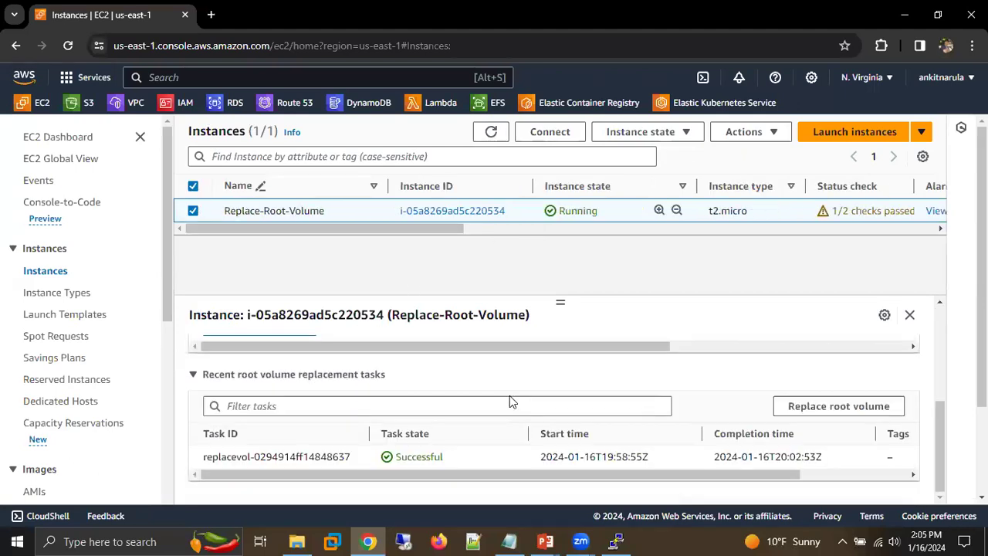
{"action": "scroll", "coordinate": [509, 402], "scroll_direction": "up", "scroll_amount": 4}
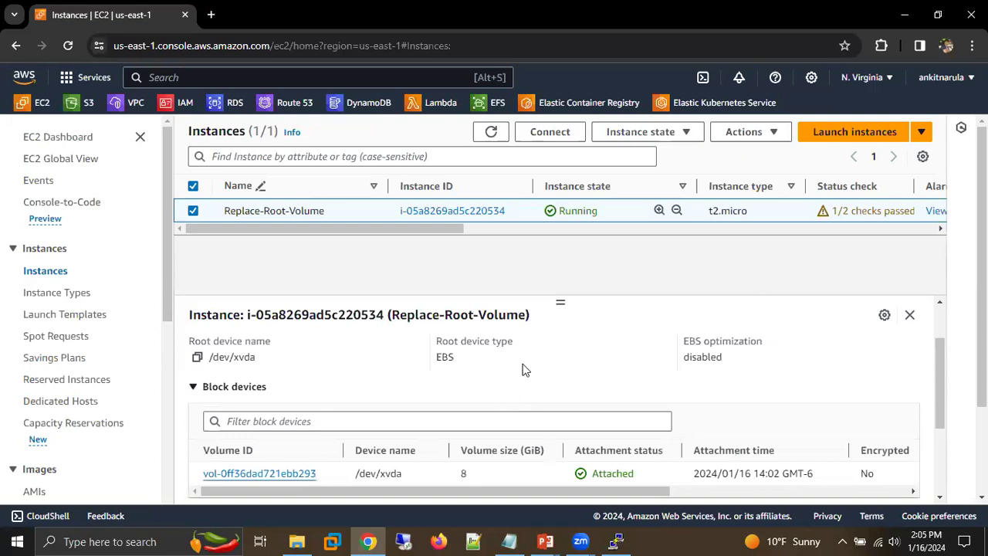
Restart the inactive PuTTY session, accept the server's new host key and log in as ec2-user.
{"action": "left_click", "coordinate": [615, 540]}
{"action": "left_click", "coordinate": [558, 323]}
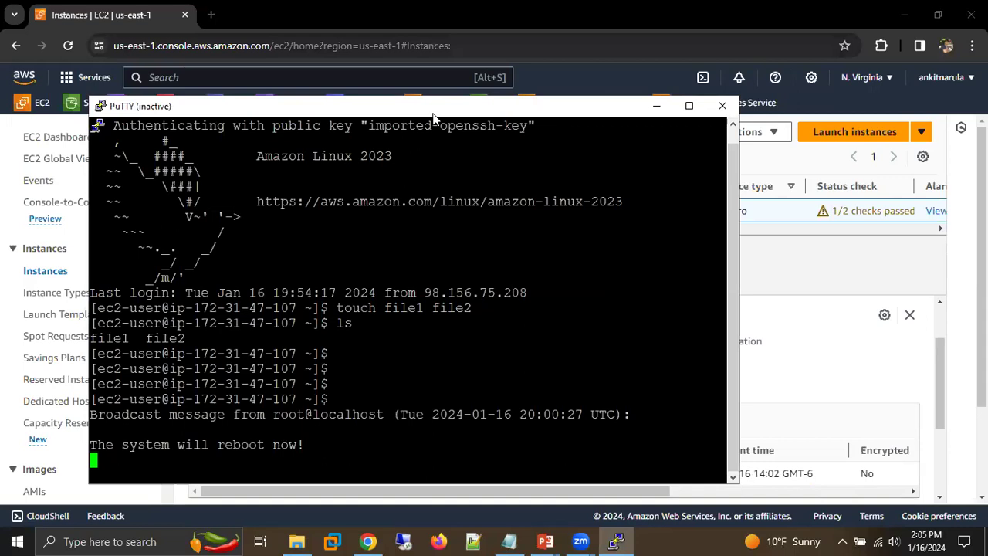
{"action": "right_click", "coordinate": [379, 118]}
{"action": "left_click", "coordinate": [448, 267]}
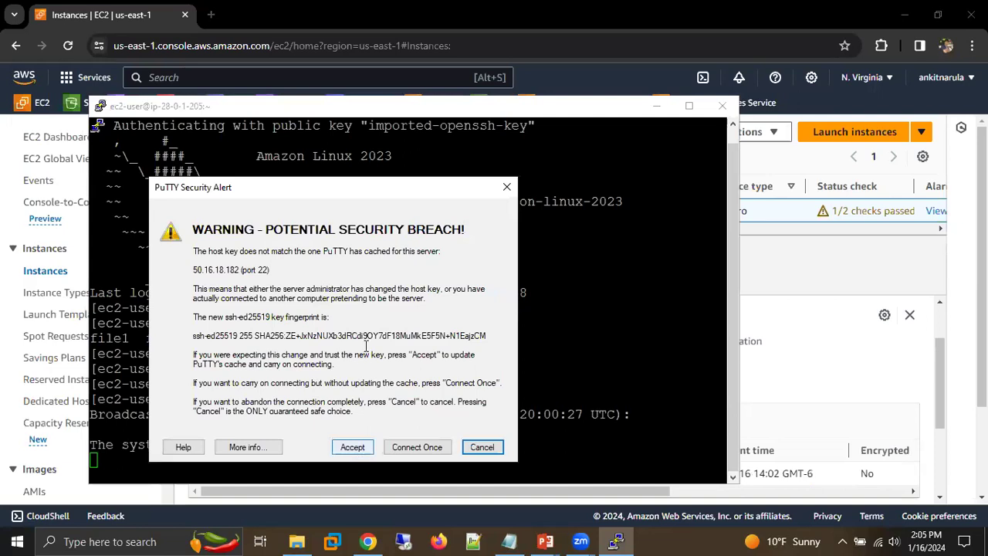
{"action": "left_click", "coordinate": [353, 447]}
{"action": "type", "text": "ec2-user"}
{"action": "key", "text": "Return"}
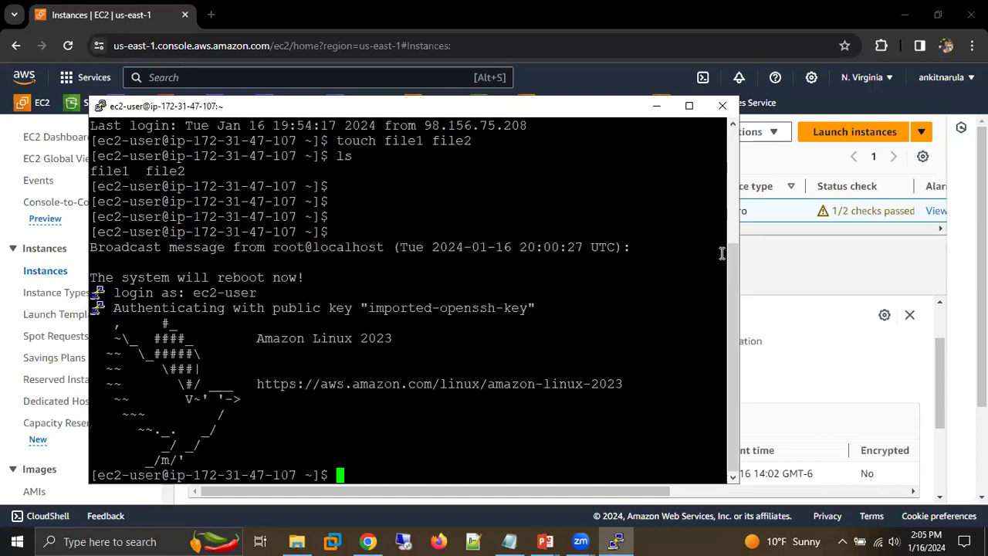
Refresh the instance's status check in the EC2 console and list the home directory's files with ls in the PuTTY terminal.
{"action": "key", "text": "alt+Tab"}
{"action": "left_click", "coordinate": [491, 132]}
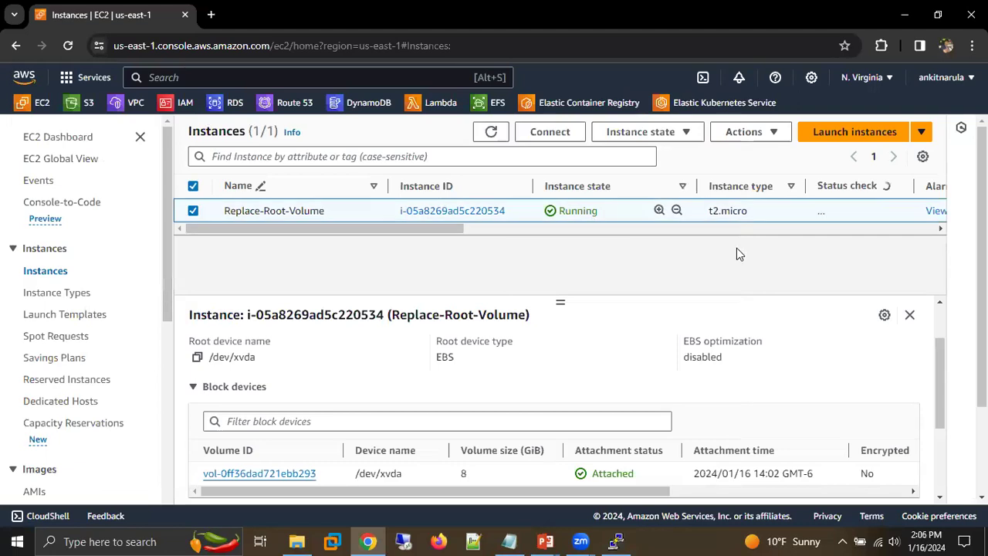
{"action": "key", "text": "alt+Tab"}
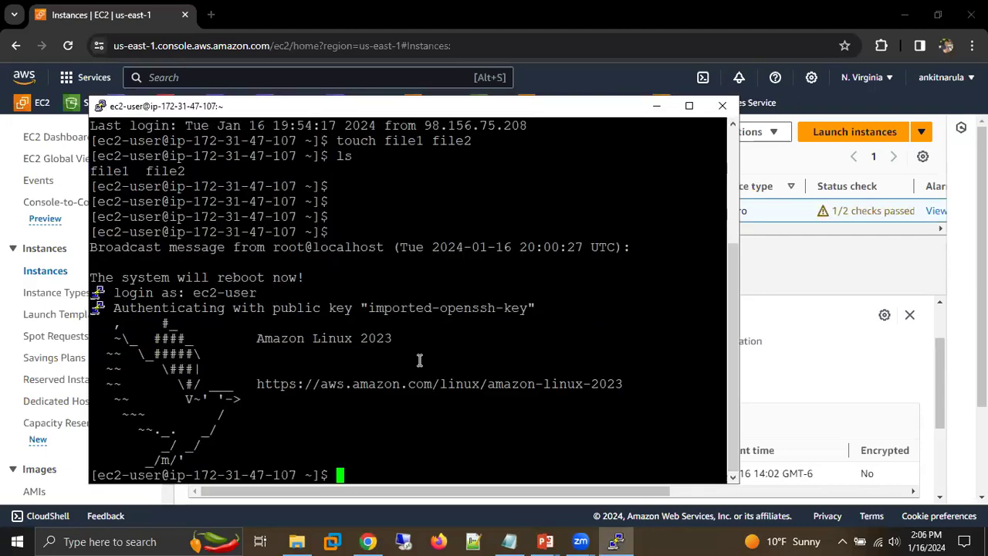
{"action": "type", "text": "ls"}
{"action": "key", "text": "Return"}
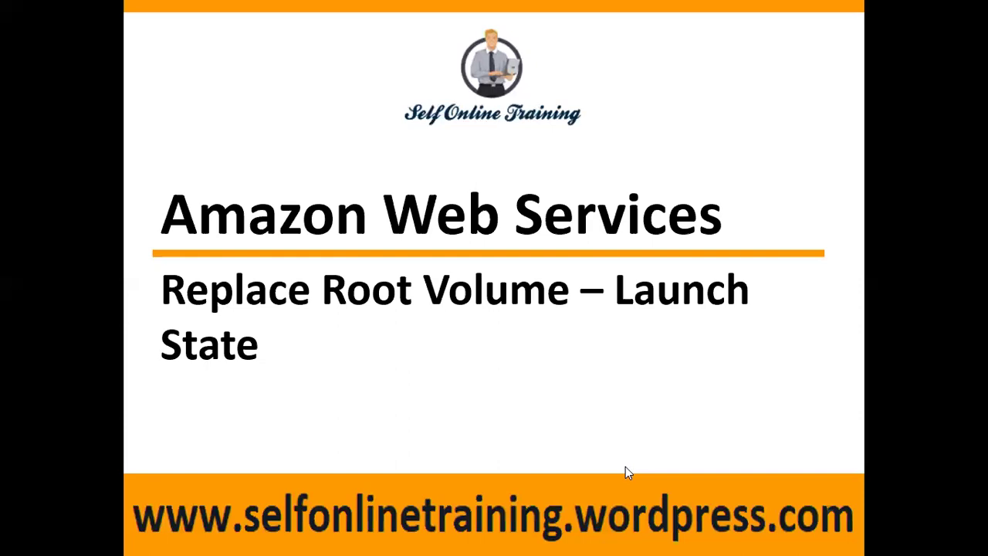
{"action": "key", "text": "alt+Tab"}
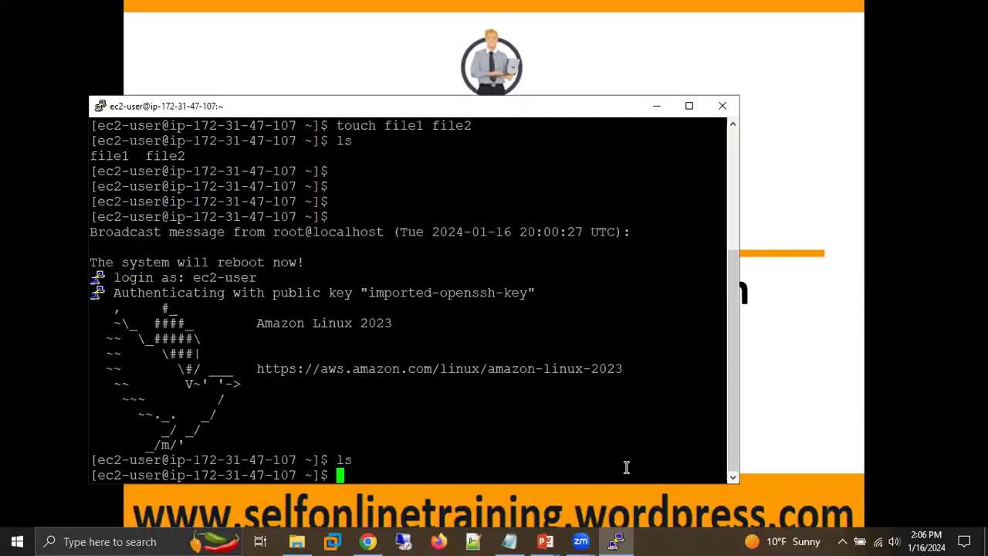